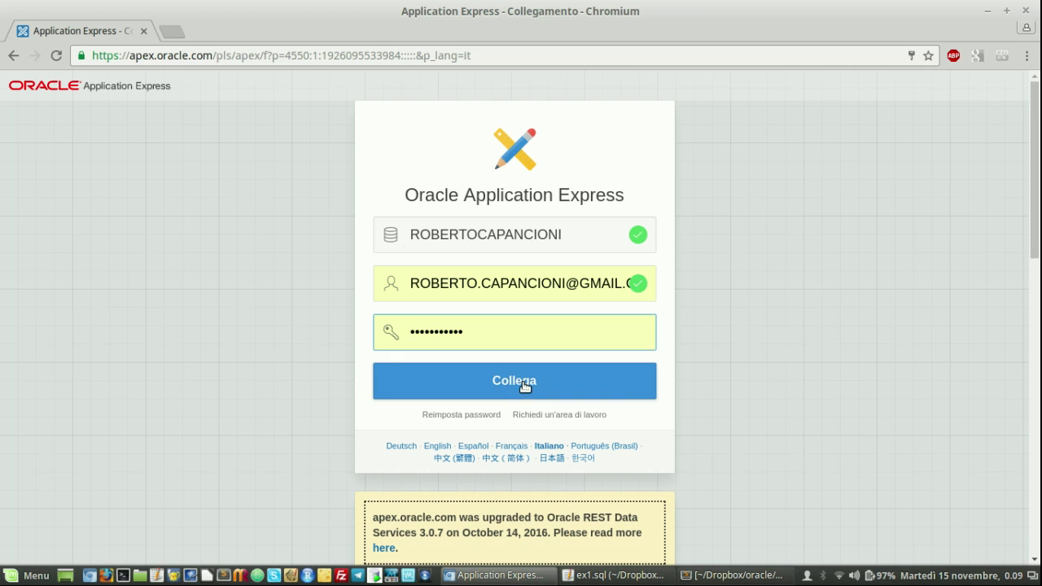
Sign in and start a new table from the SQL Workshop Object Browser
click(524, 386)
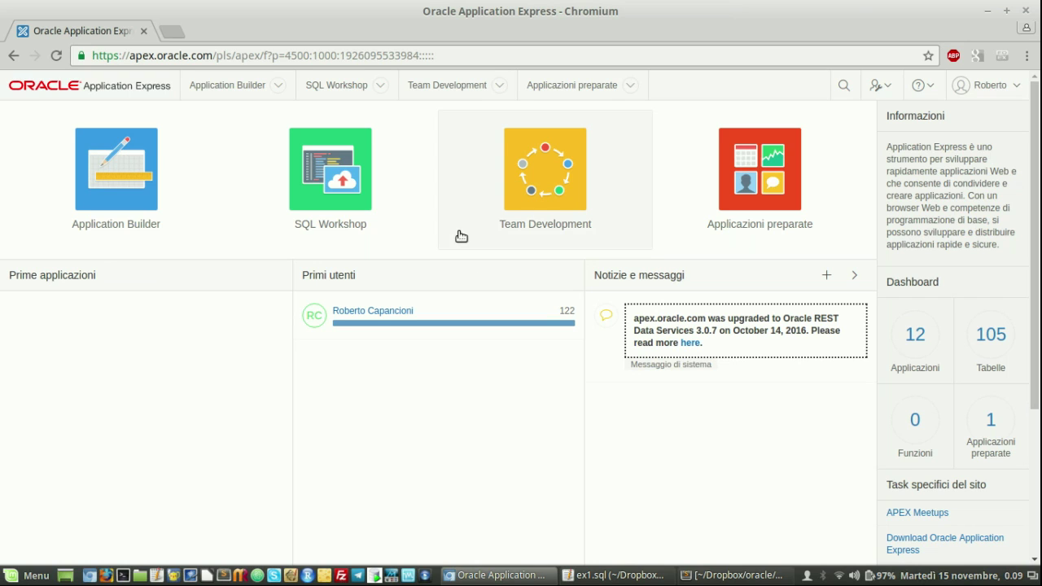
click(381, 88)
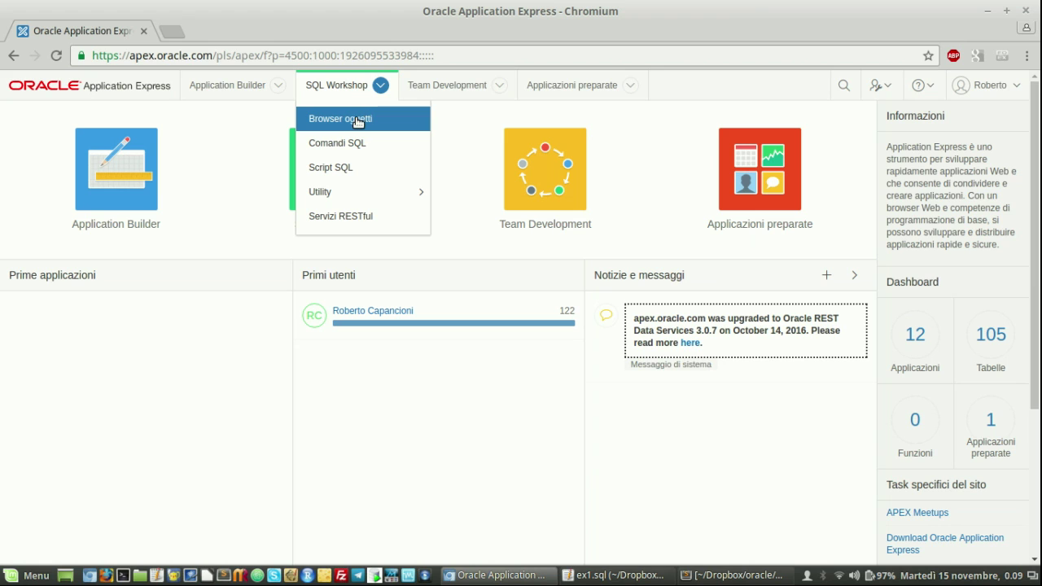
click(355, 119)
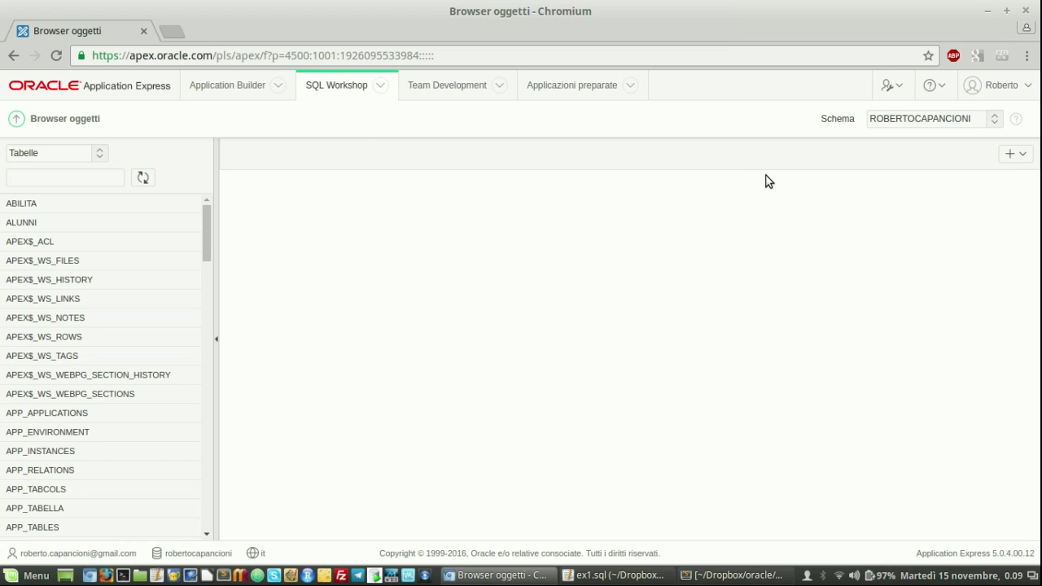
click(1026, 160)
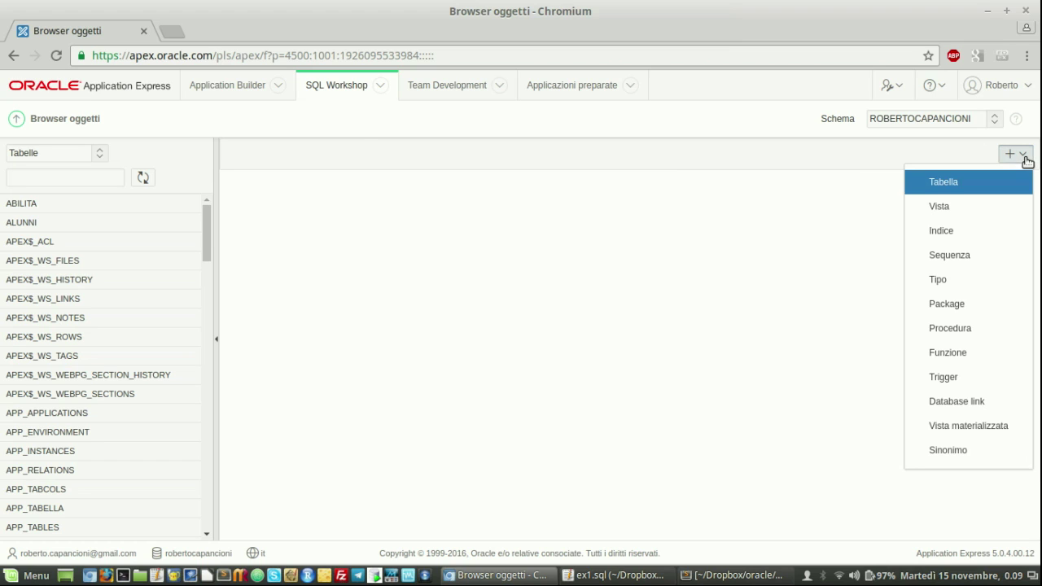
click(952, 185)
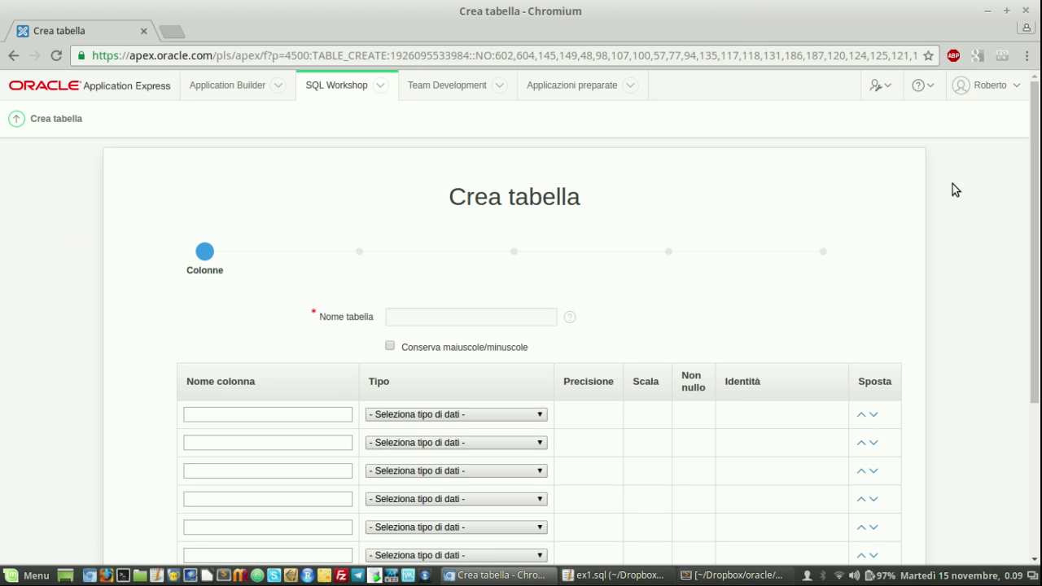
Name the table ex1_persone and add persona_id as a not-null NUMBER column
click(425, 318)
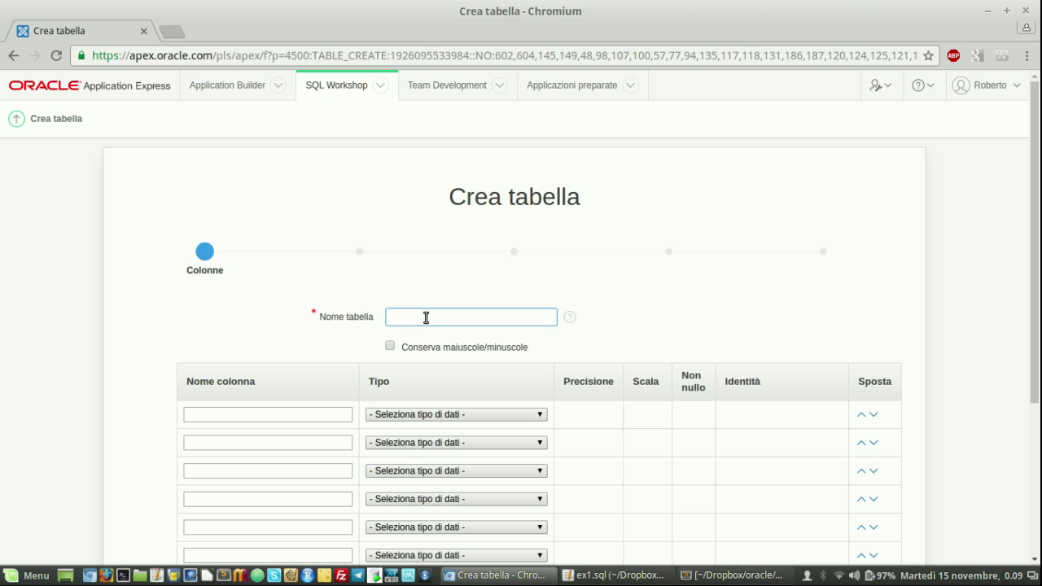
text(ex1_persone)
click(296, 415)
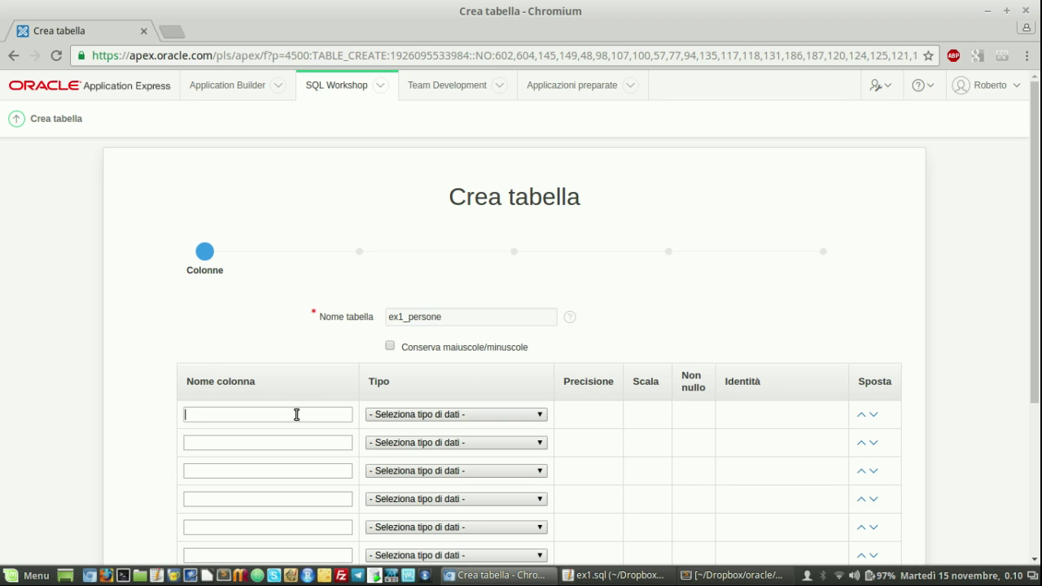
text(persona)
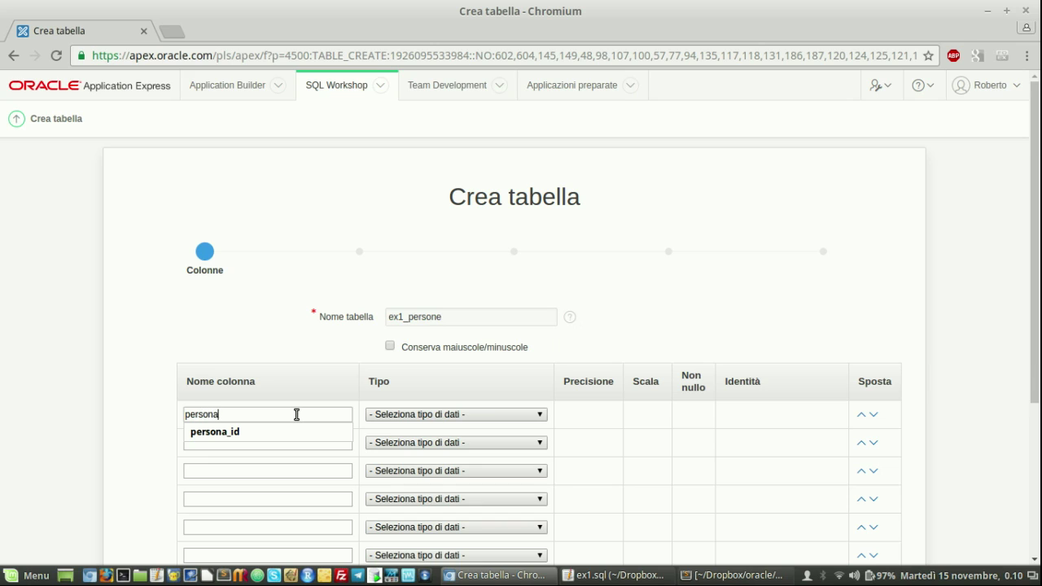
click(255, 435)
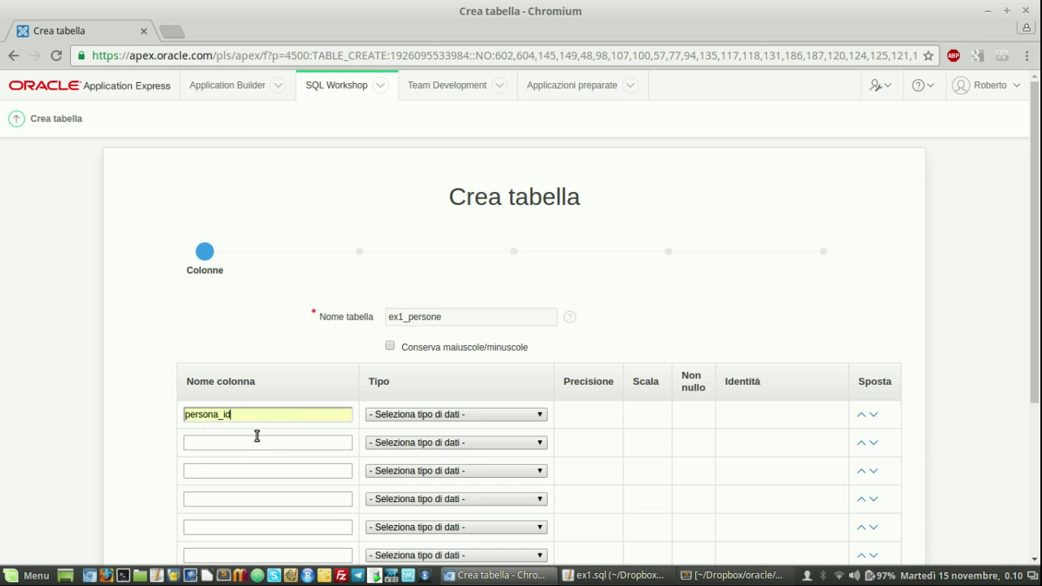
click(461, 415)
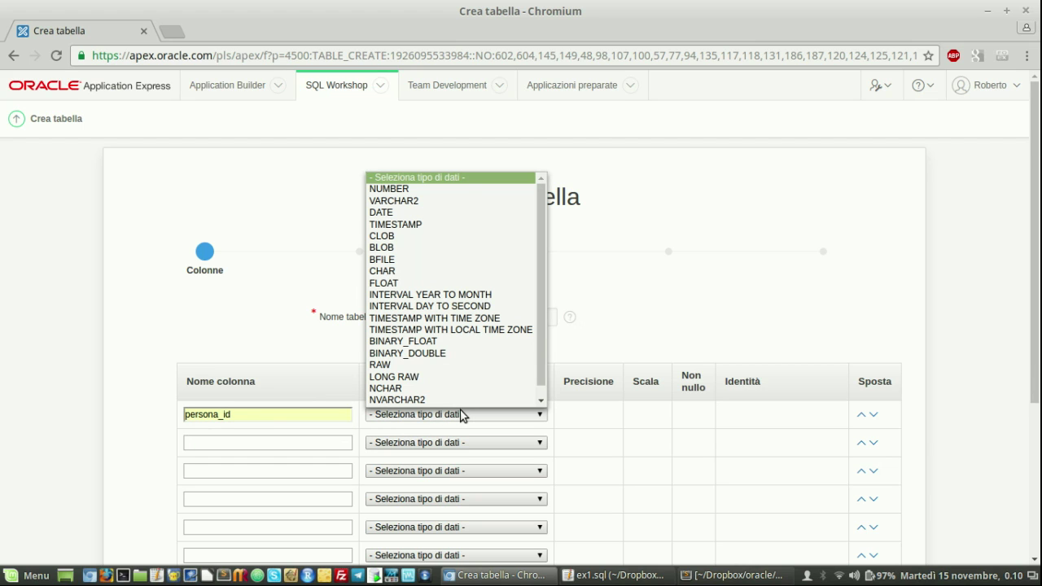
click(431, 191)
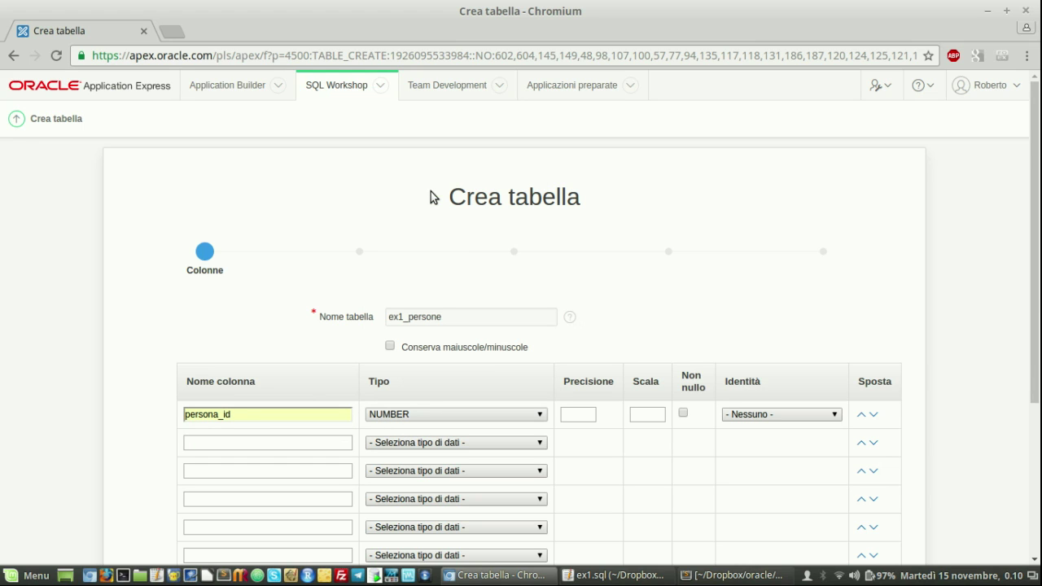
click(683, 413)
Add cognome as a not-null VARCHAR2(100) column
click(227, 442)
text(cognome)
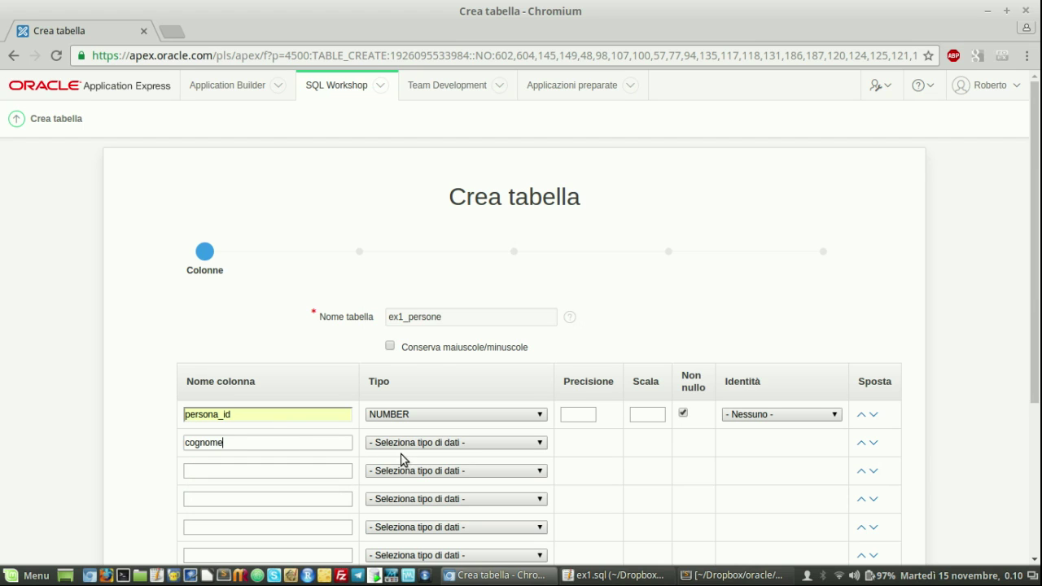
click(431, 445)
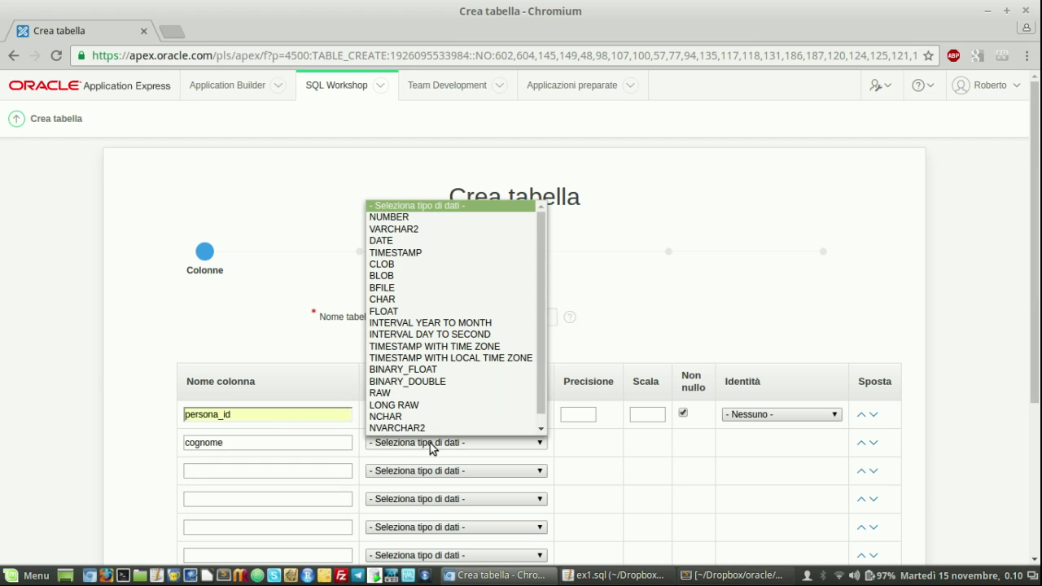
click(418, 232)
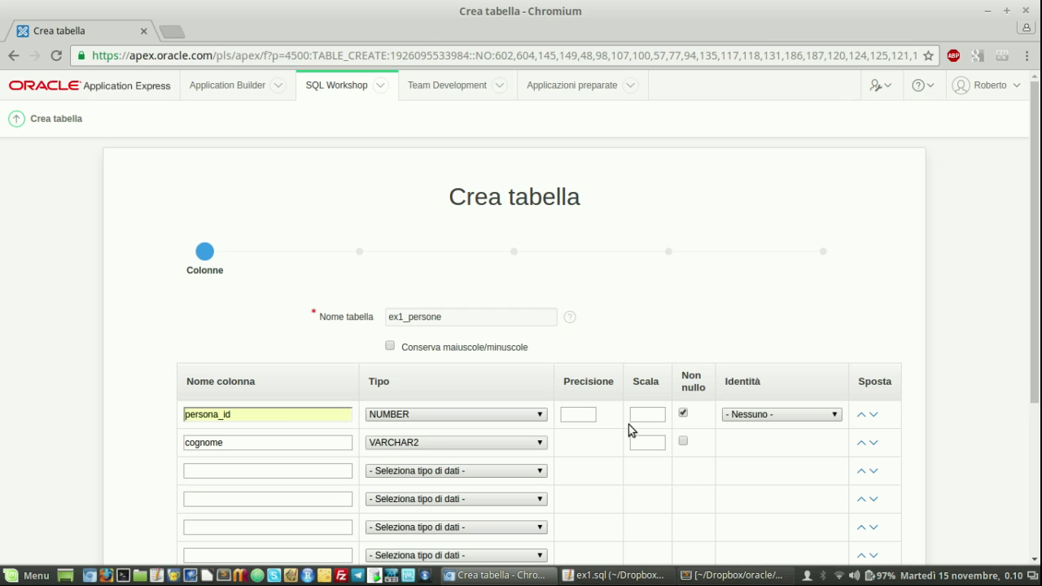
click(646, 442)
text(100)
click(683, 442)
Add nome as a not-null VARCHAR2(100) column
click(279, 472)
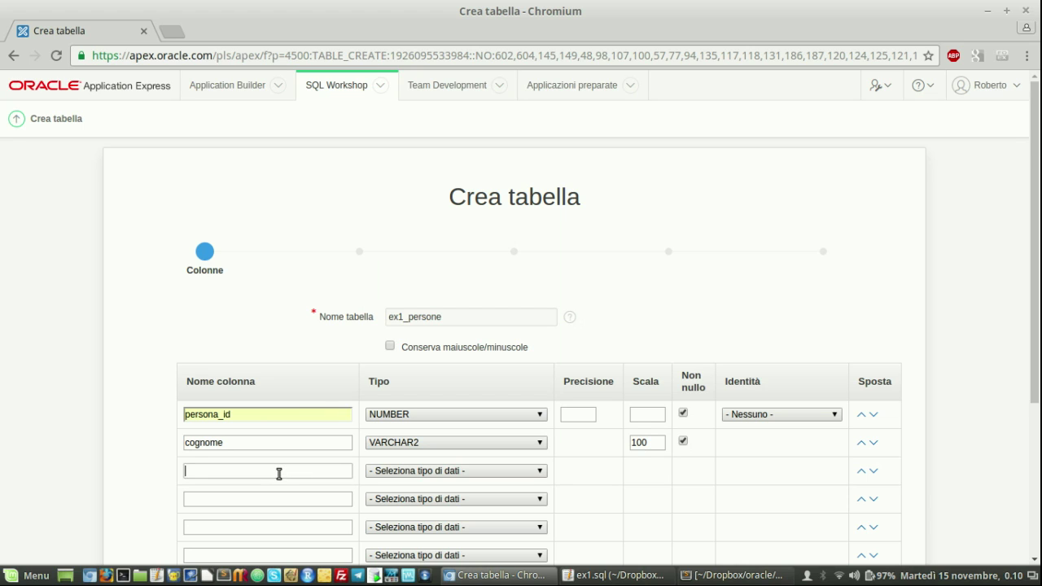
text(nome)
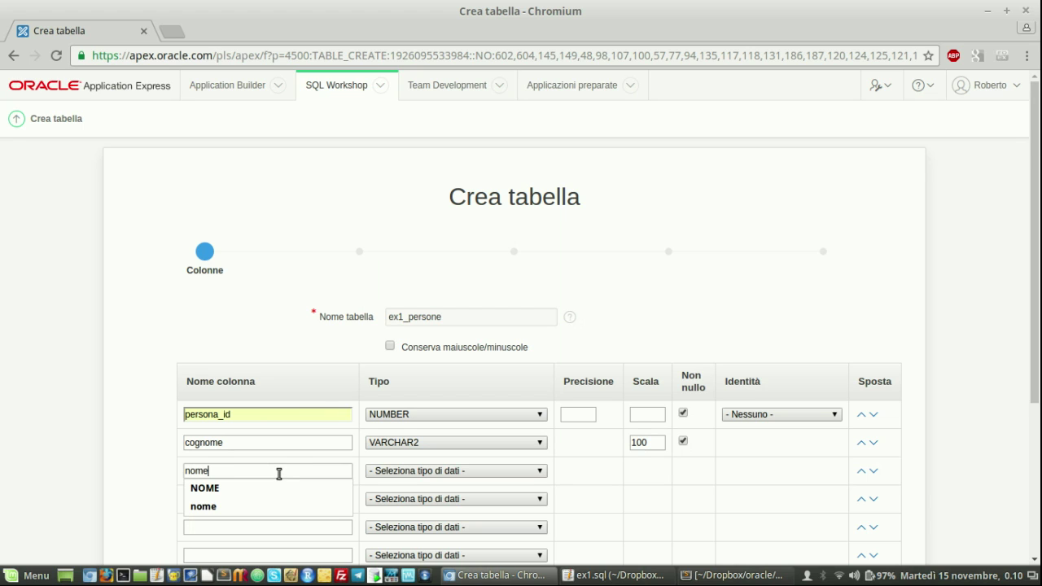
click(412, 475)
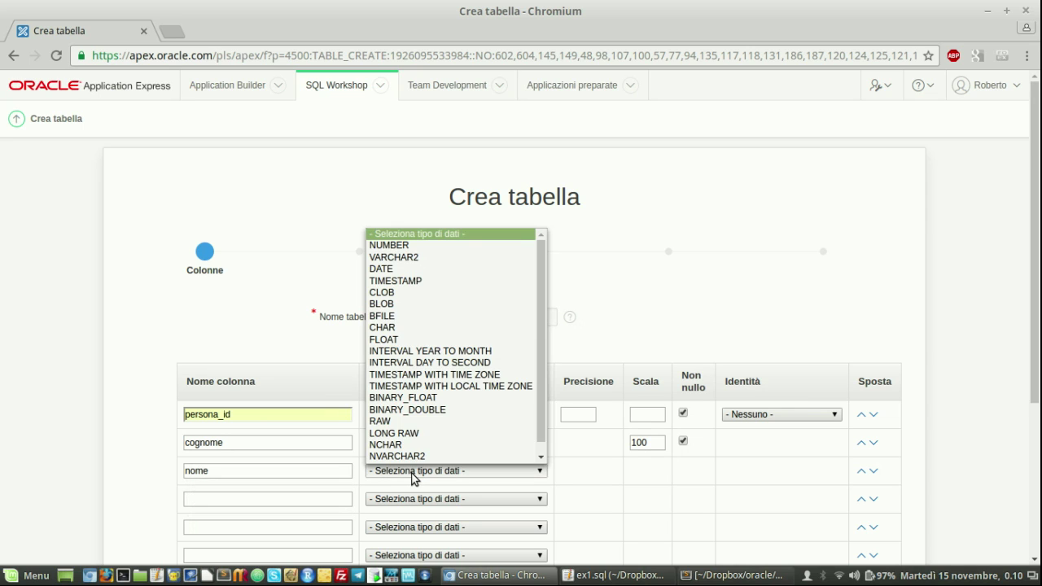
click(406, 259)
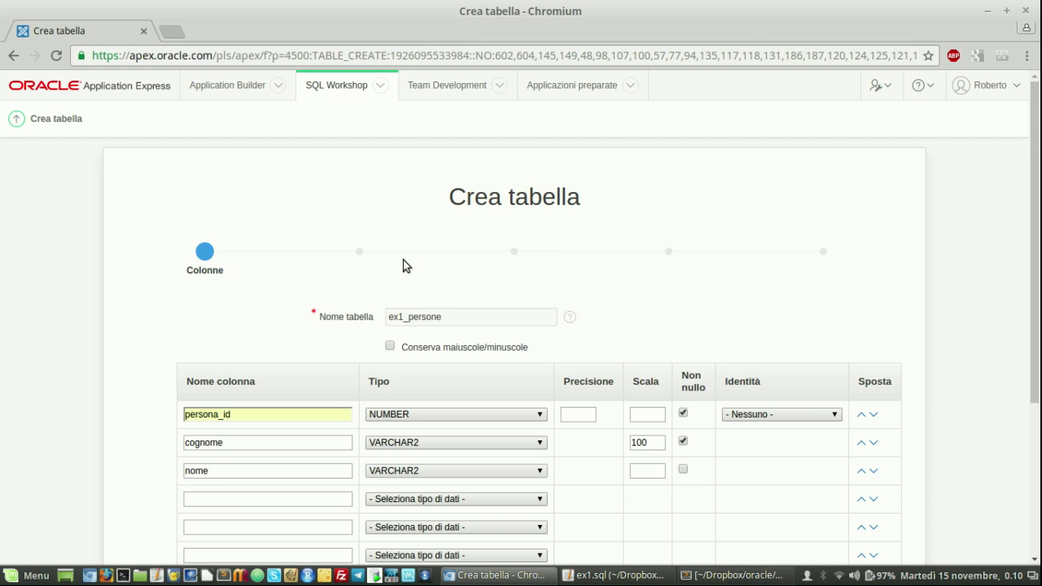
click(645, 469)
text(100)
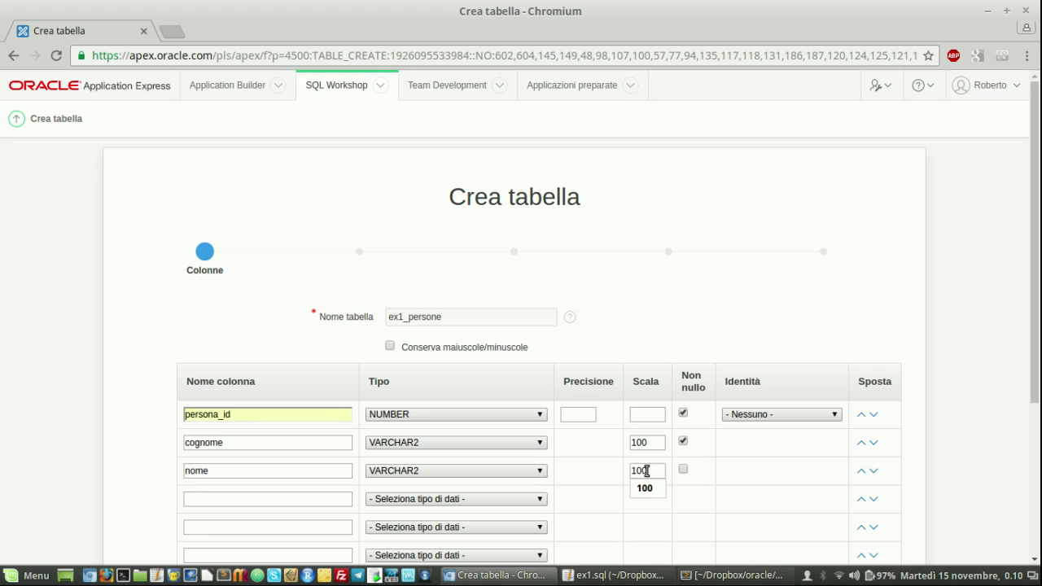
click(683, 470)
click(236, 499)
Add sesso as a not-null VARCHAR2(1) column
scroll(238, 505, down, 1)
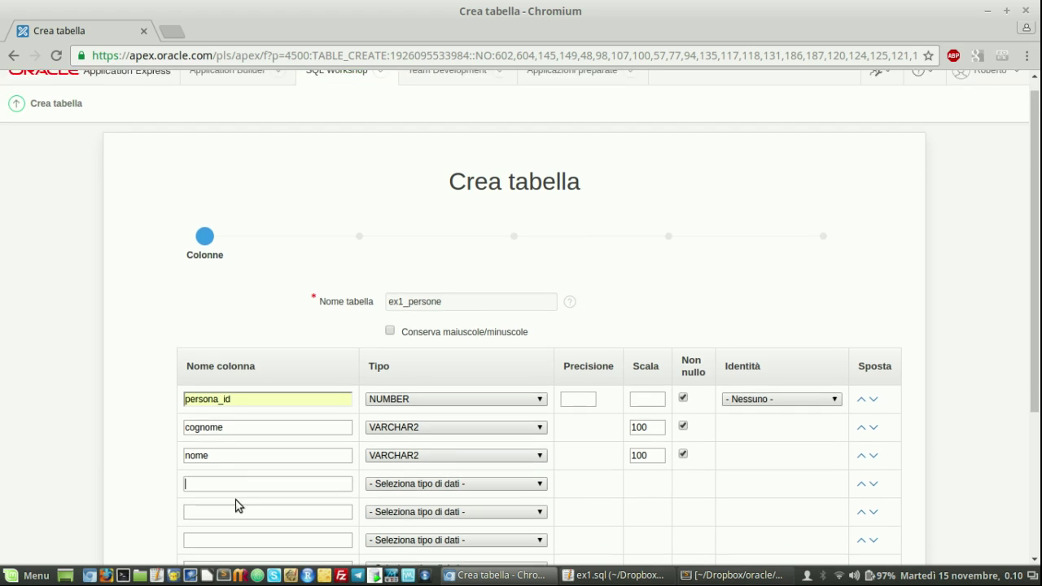
scroll(237, 506, down, 3)
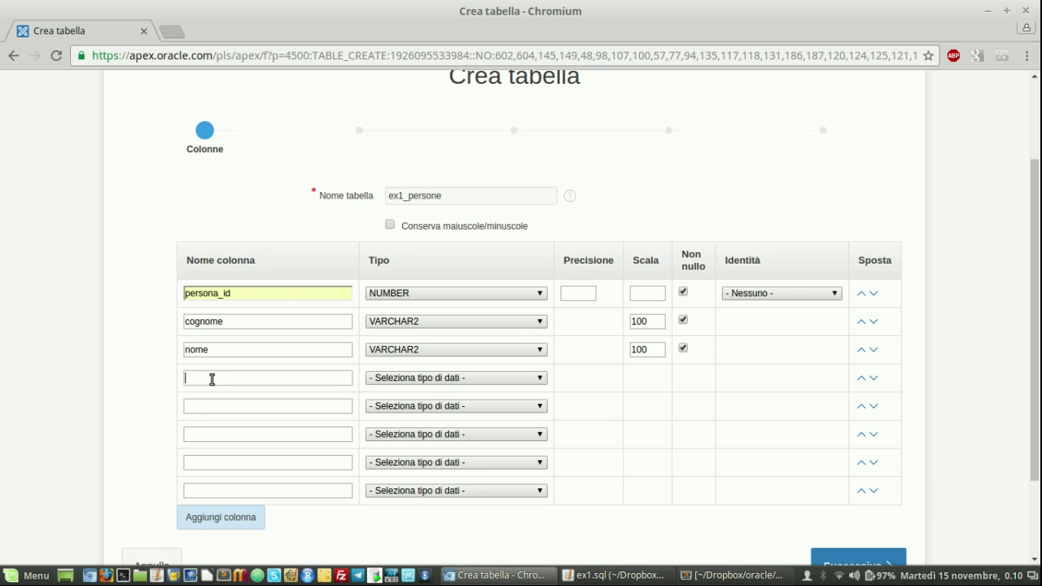
text(sesso)
click(469, 383)
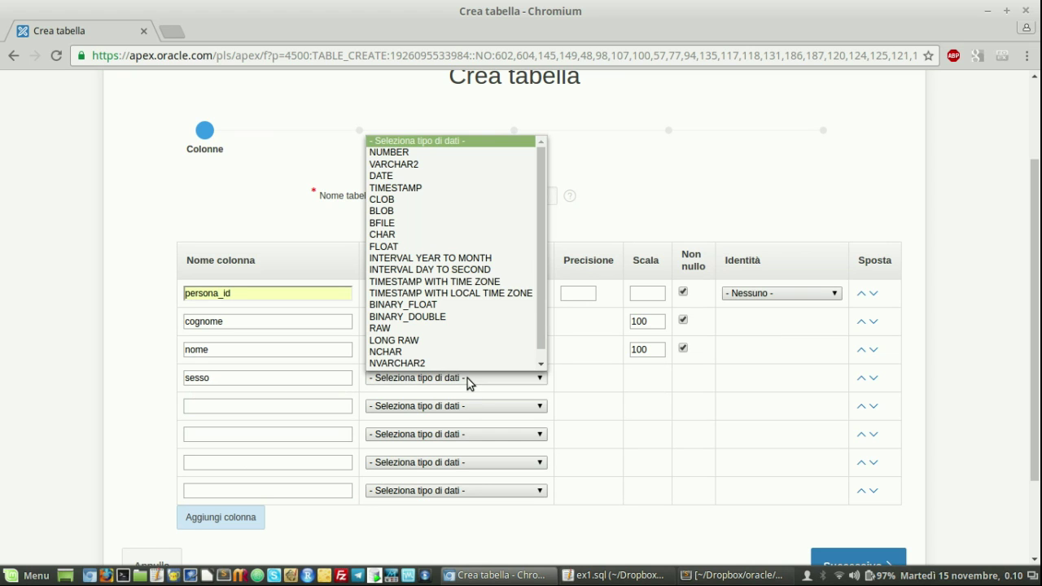
click(424, 164)
click(643, 377)
text(1)
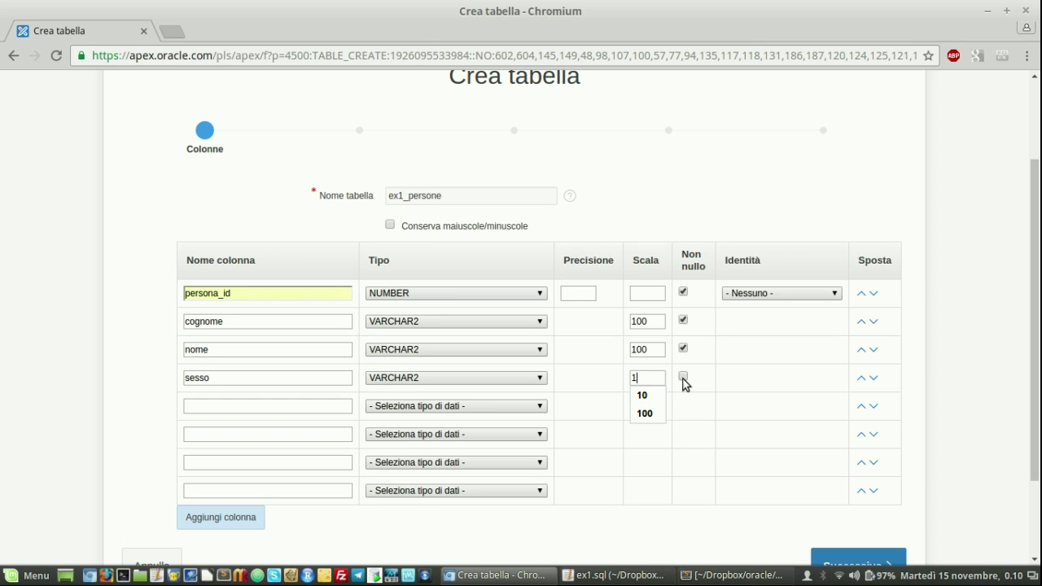
click(685, 382)
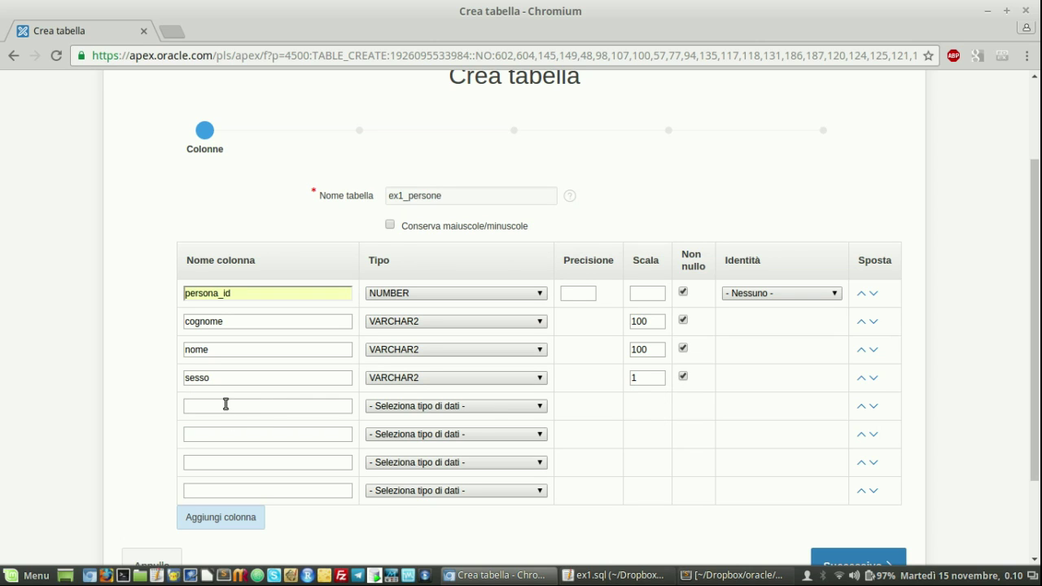
Add data_nascita as a DATE column and codice_fiscale as VARCHAR2(16)
text(data_nascita)
click(395, 407)
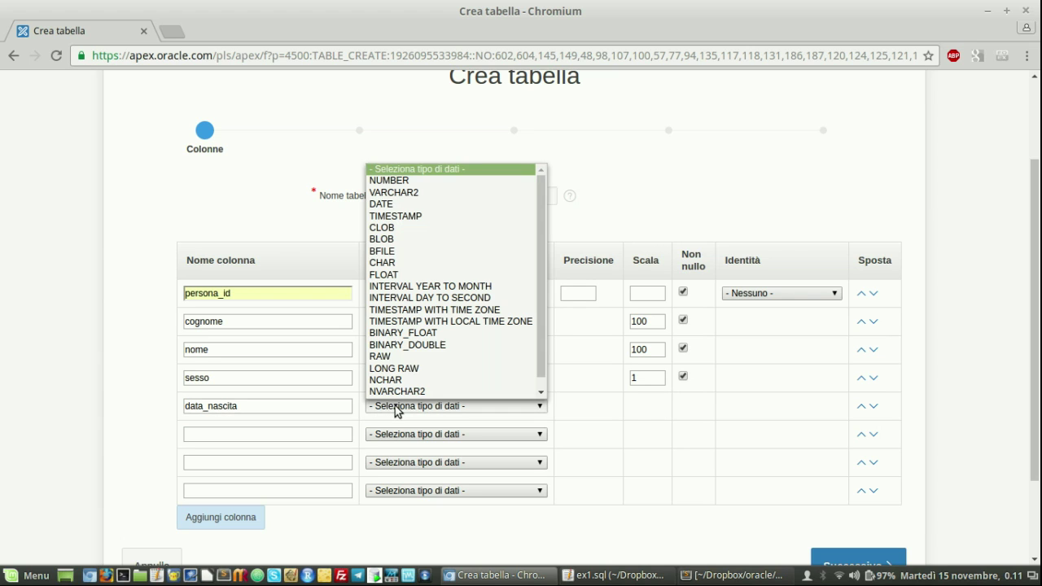
click(393, 203)
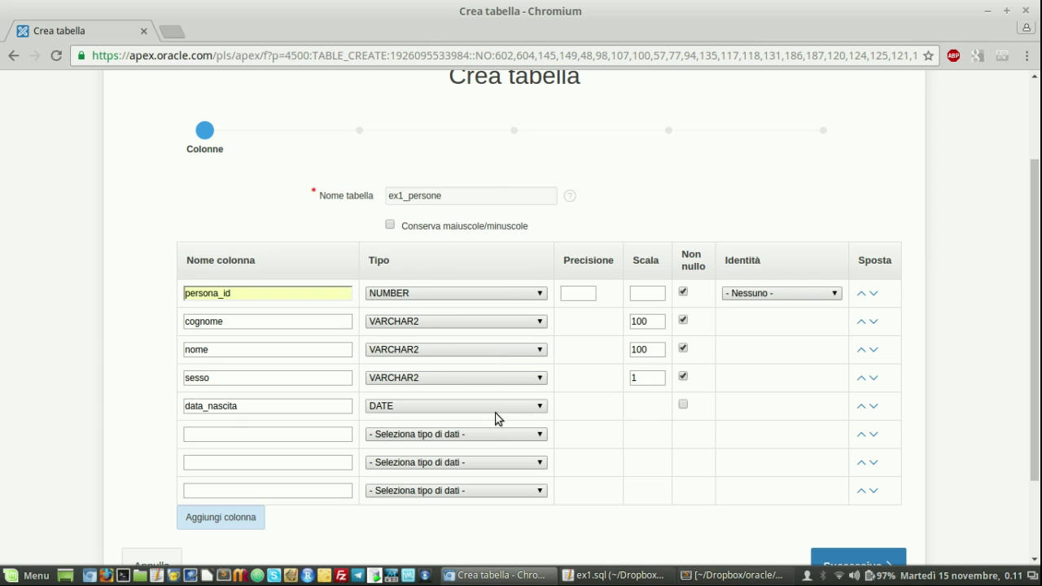
click(291, 433)
text(codice_fiscale)
click(411, 440)
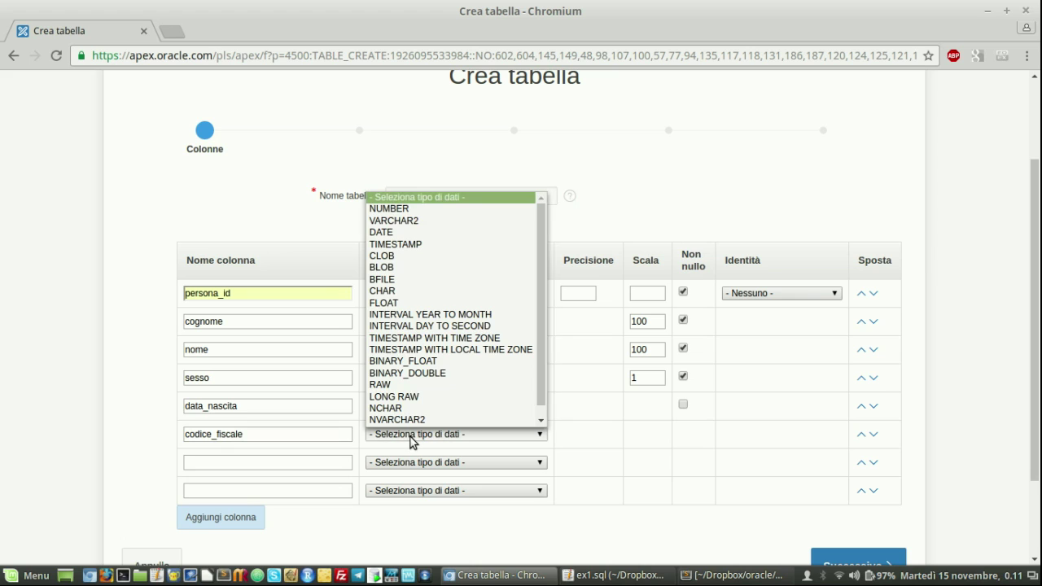
click(411, 223)
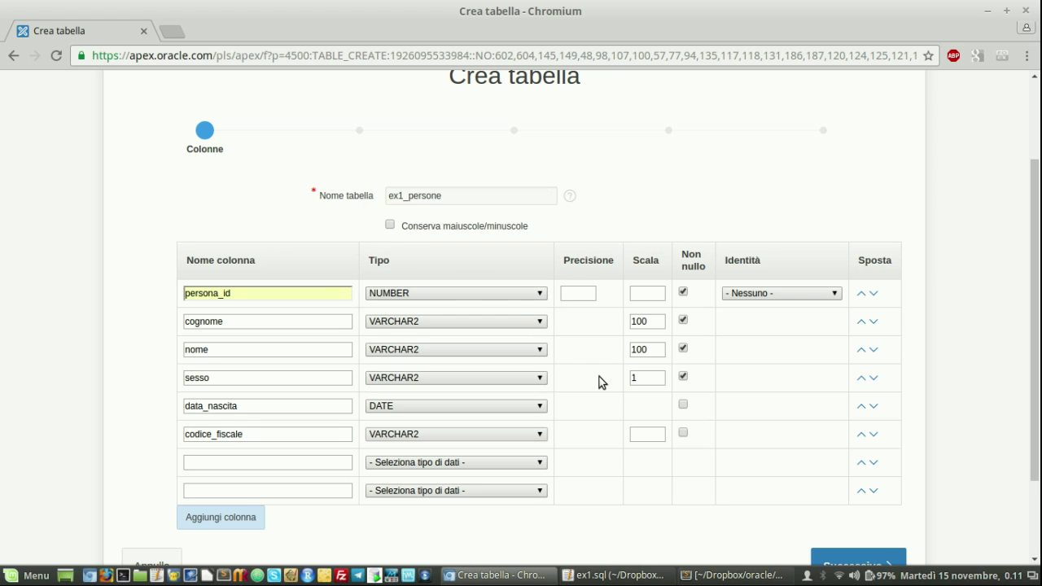
click(649, 433)
text(16)
scroll(614, 417, down, 3)
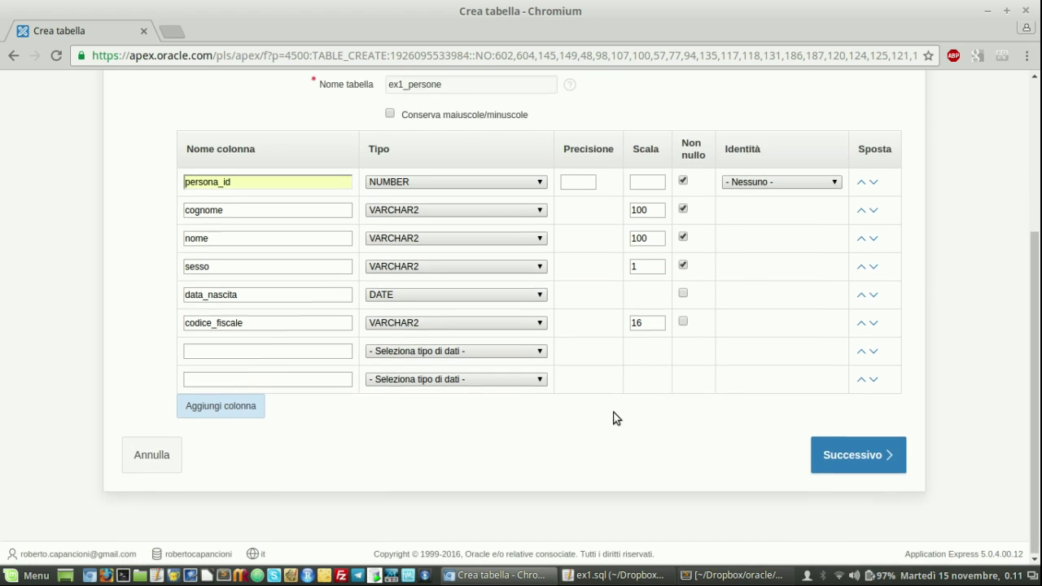
click(851, 465)
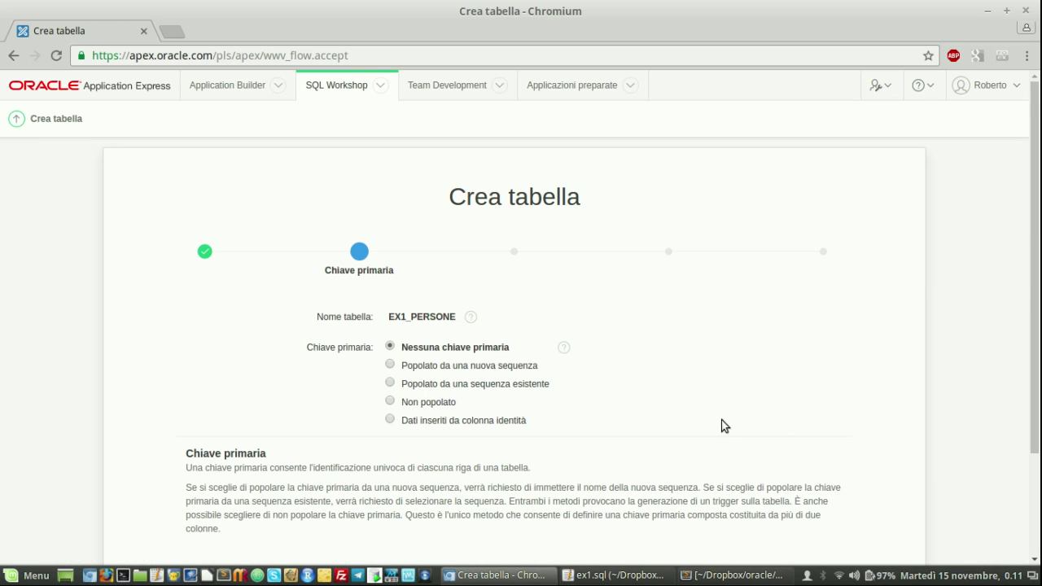
Set PERSONA_ID as the primary key, populated from new sequence EX1_PERSONE_SEQ
click(390, 366)
scroll(572, 307, down, 5)
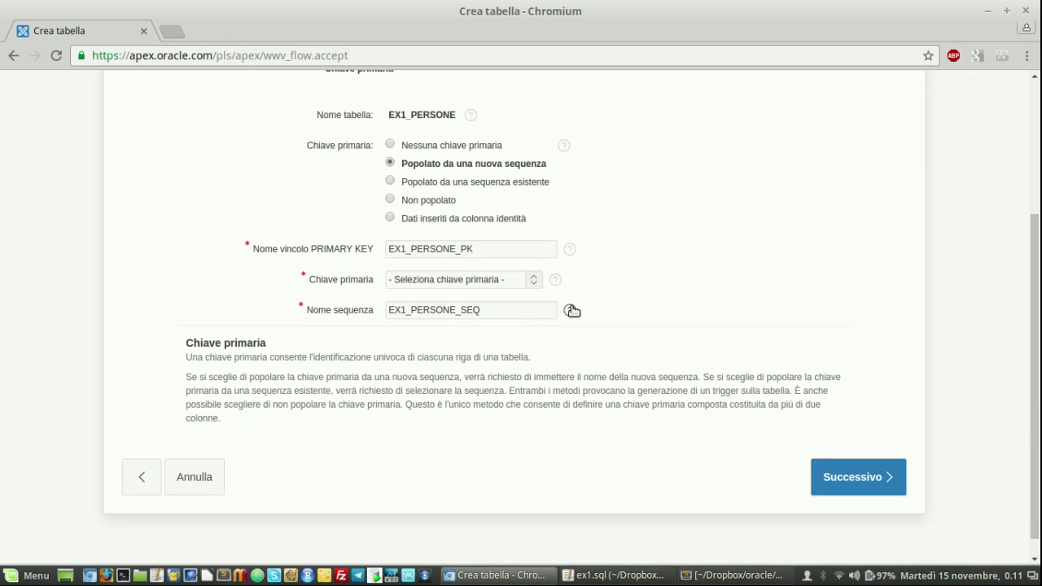
click(536, 258)
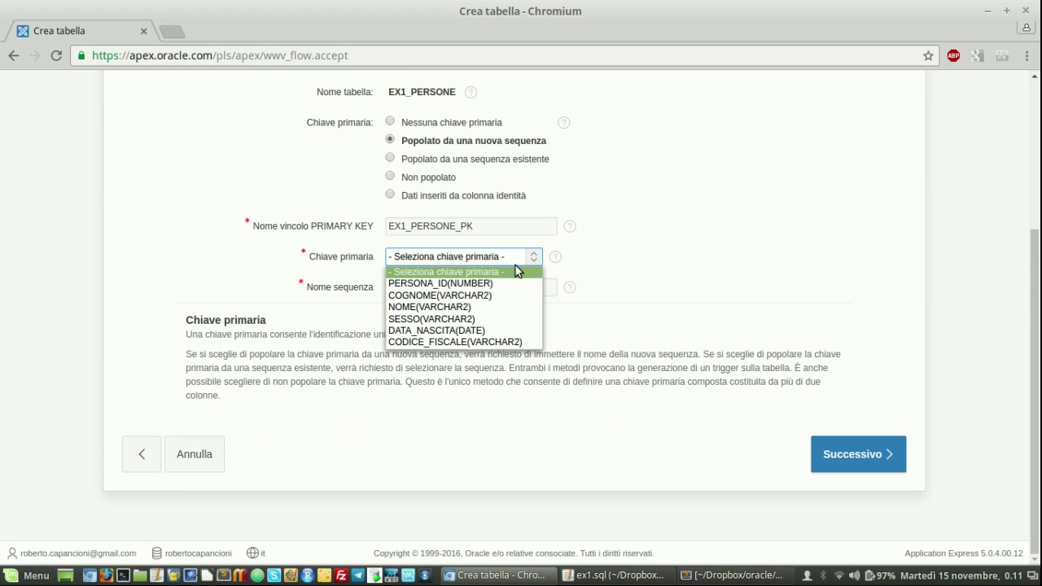
click(503, 283)
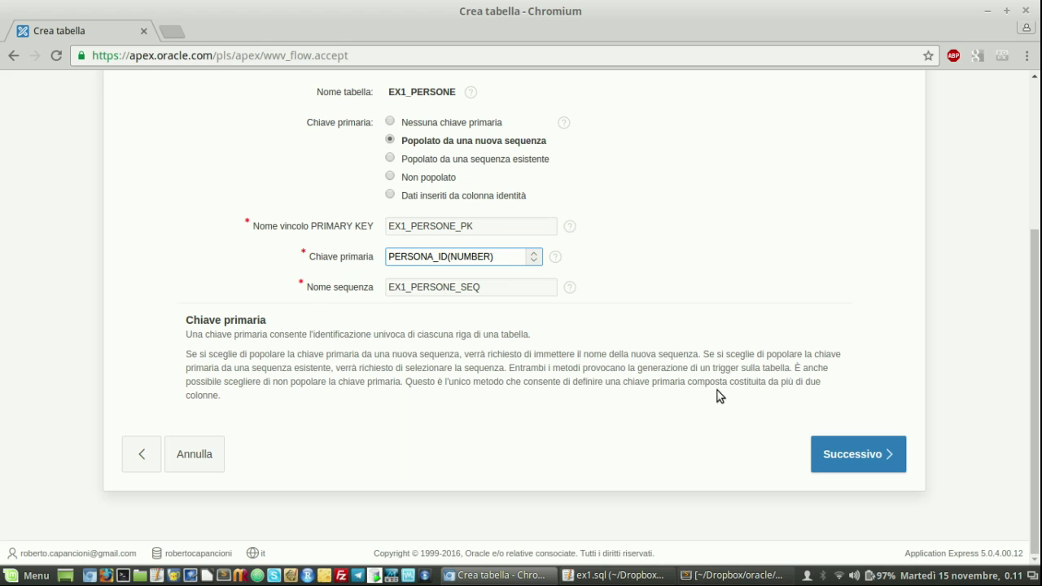
click(845, 454)
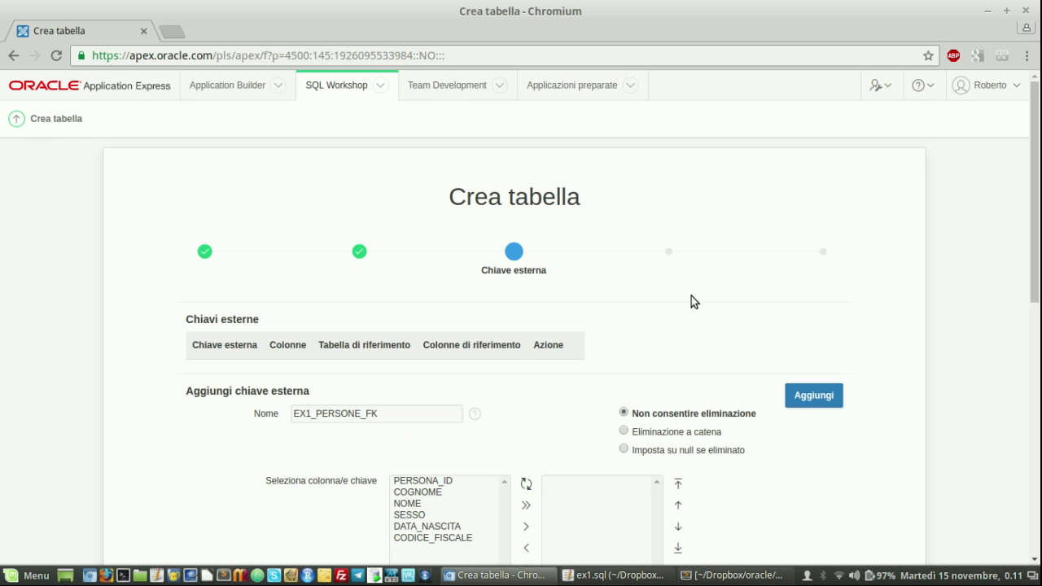
Skip the foreign key step without defining any foreign keys
scroll(691, 295, down, 3)
scroll(691, 296, down, 5)
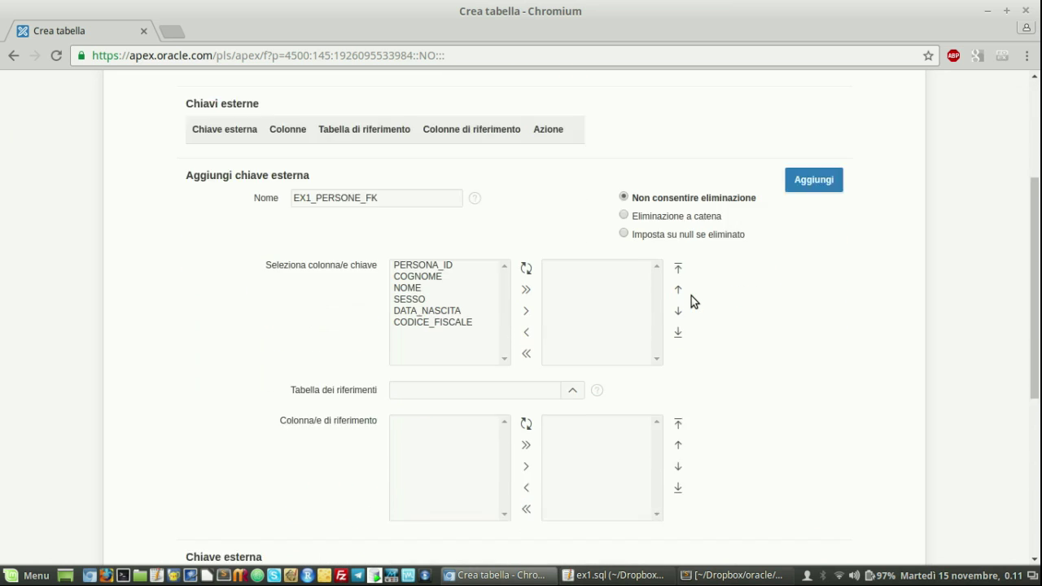
scroll(691, 296, down, 5)
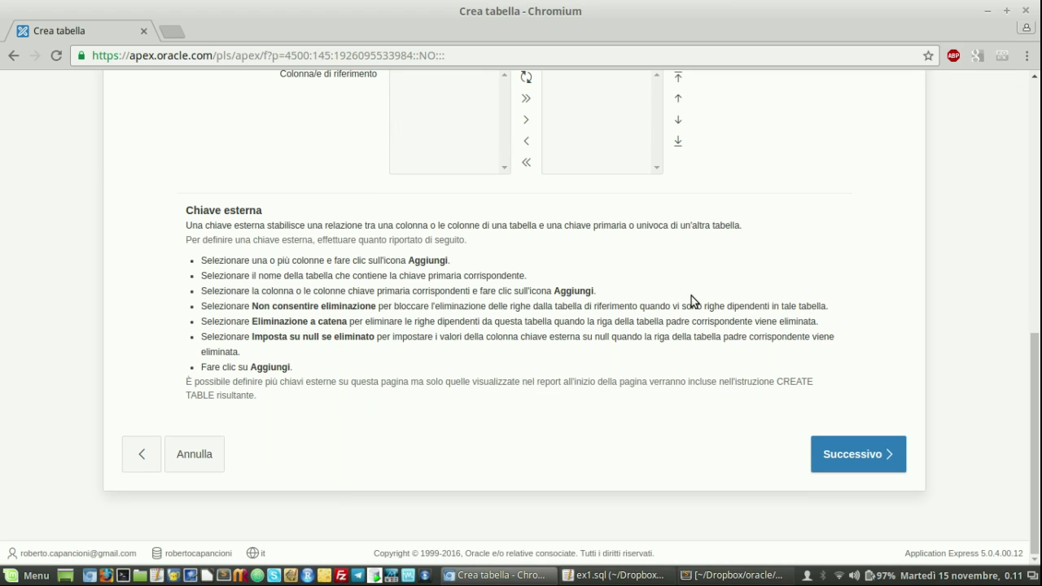
click(845, 456)
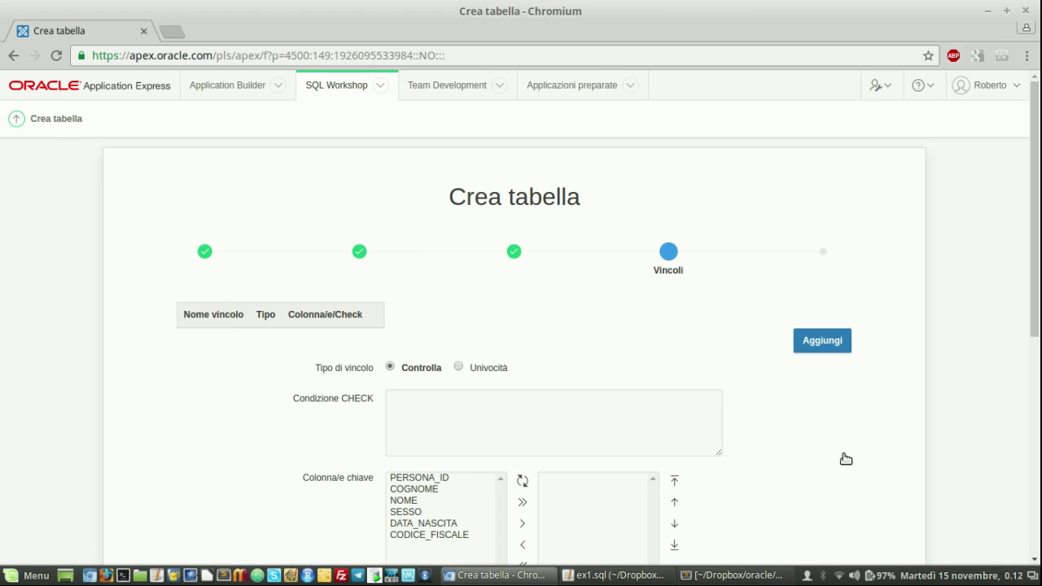
Add unique constraint EX1_PERSONE_UQ1 on the CODICE_FISCALE column
scroll(739, 319, down, 3)
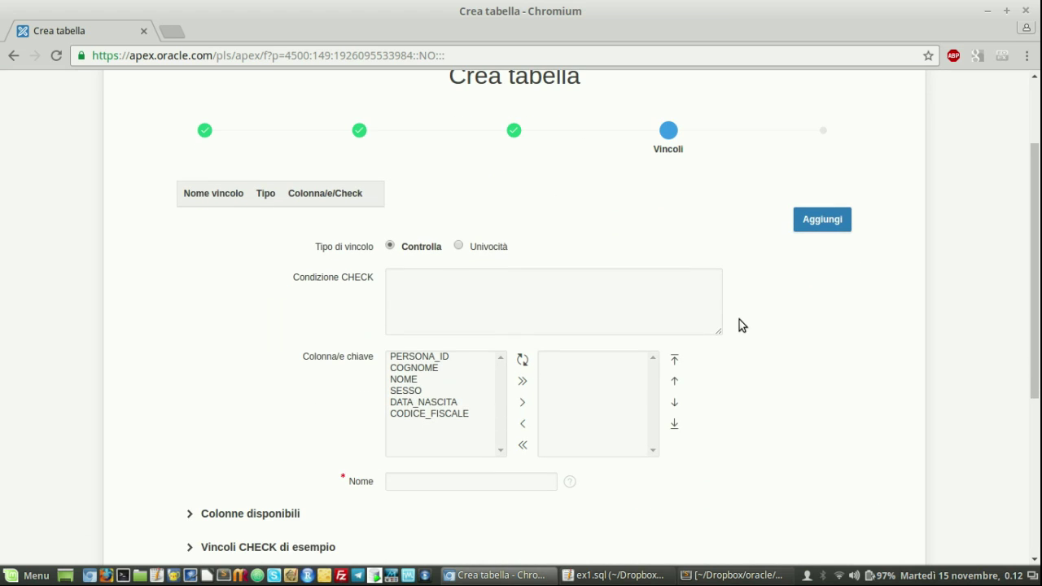
scroll(739, 319, down, 1)
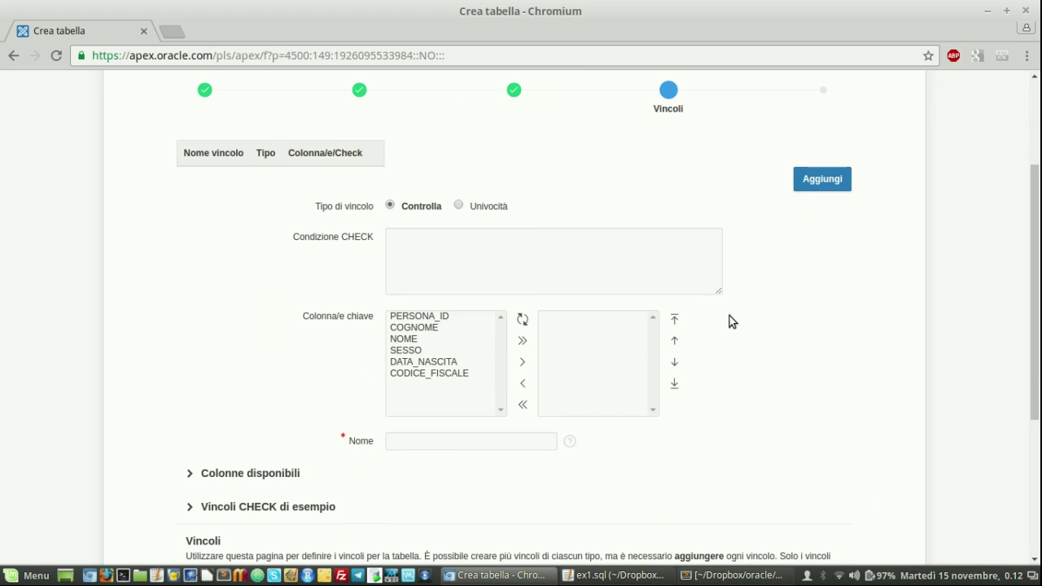
click(459, 207)
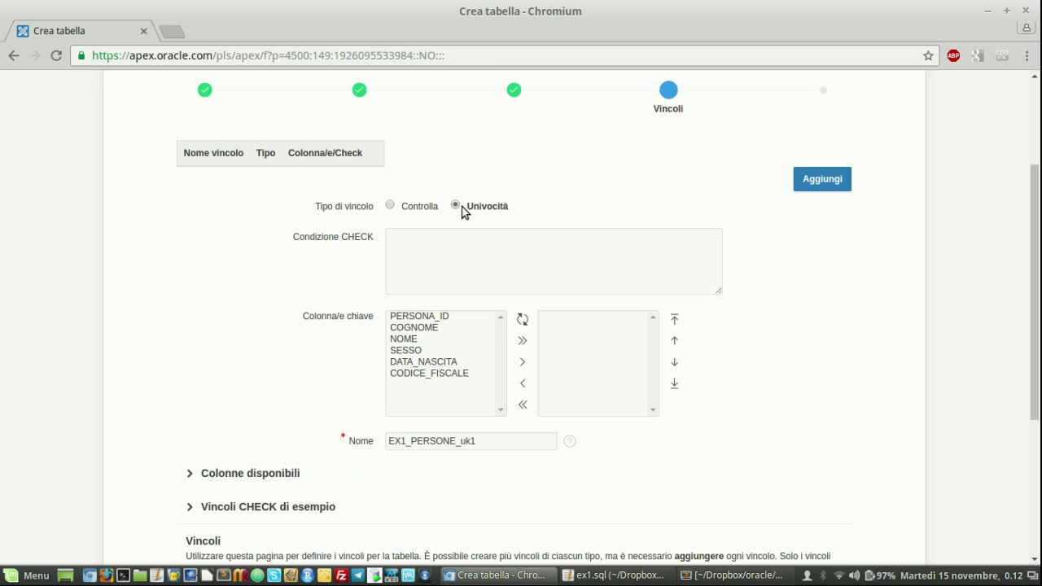
click(448, 374)
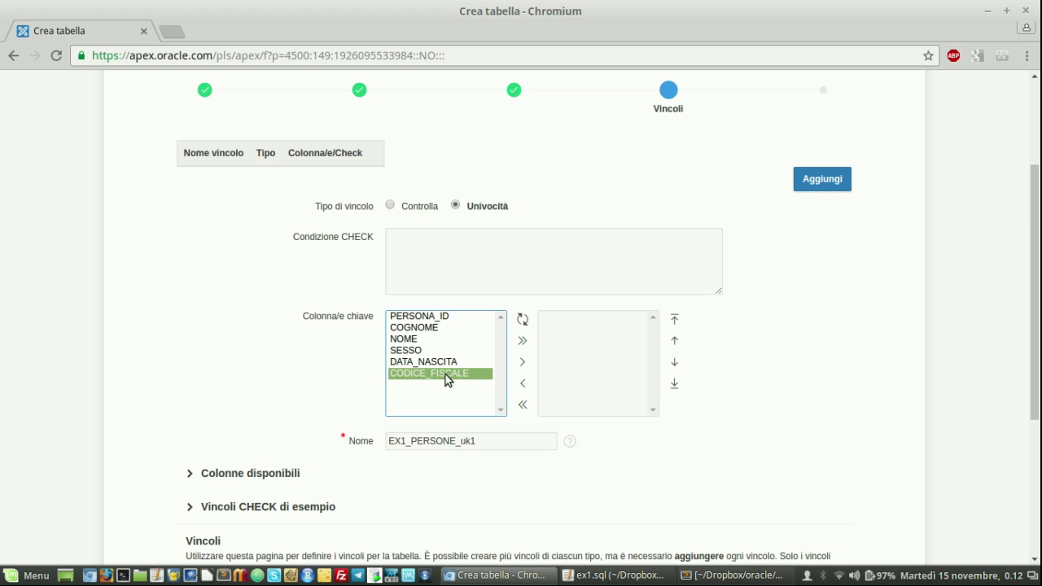
click(524, 365)
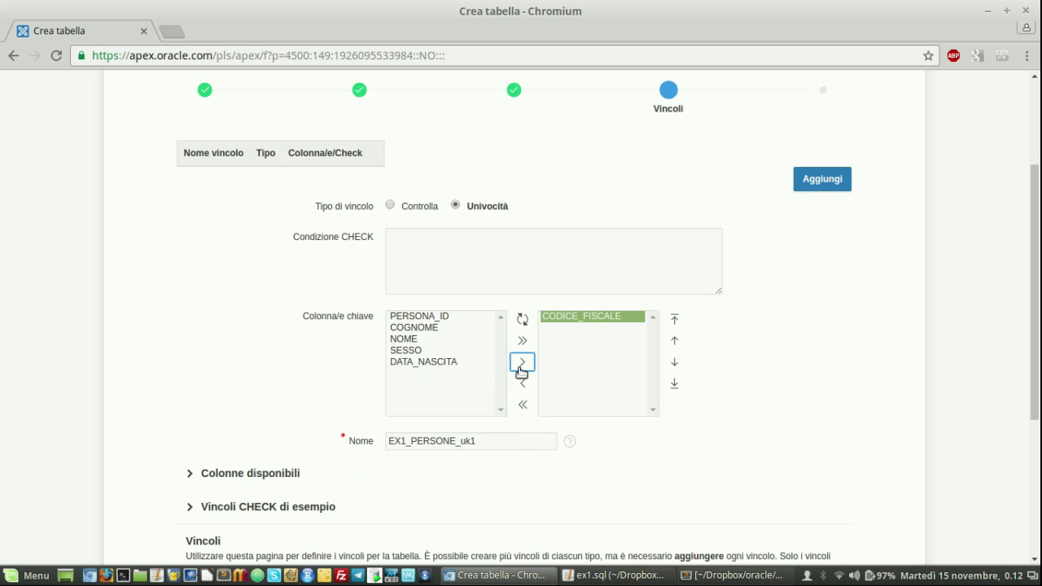
click(473, 444)
key(BackSpace)
key(BackSpace)
text(UQ)
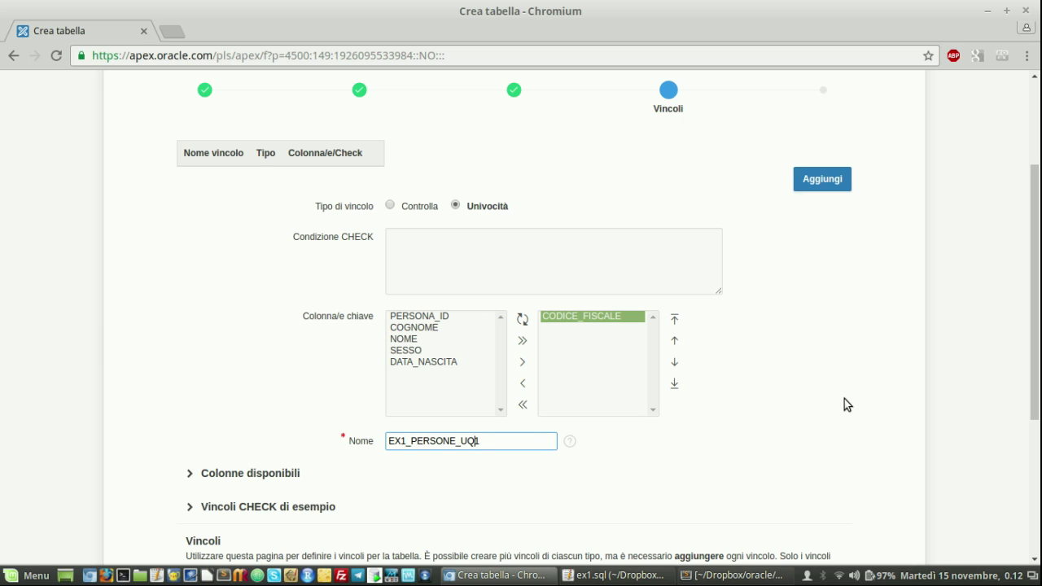
click(822, 184)
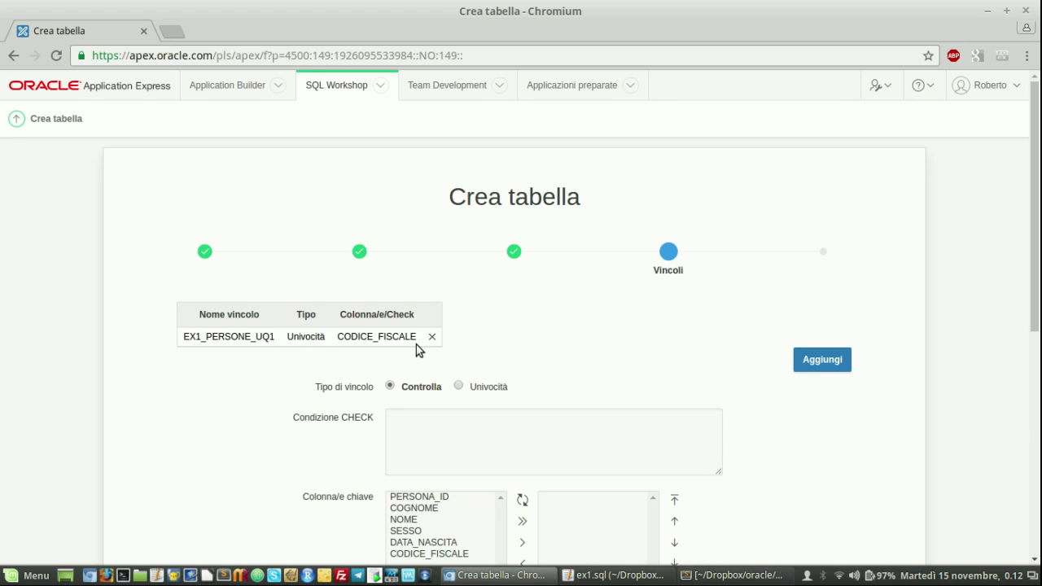
Add check constraint EX1_PERSONE_CK1 with condition sesso in ('F','M')
scroll(558, 370, down, 1)
click(458, 386)
text(se)
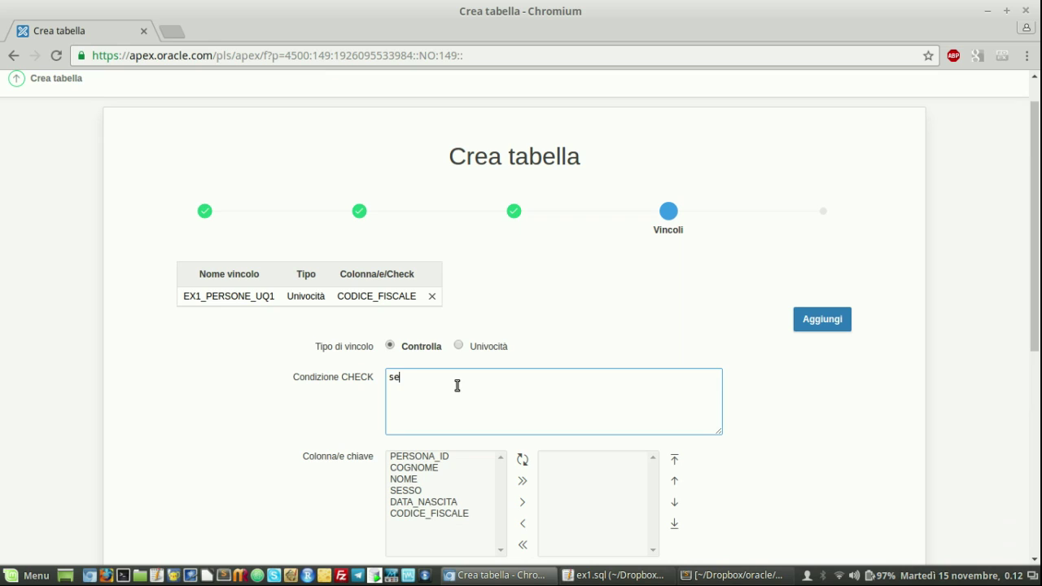
text(sso in ('F','M)
scroll(267, 384, down, 3)
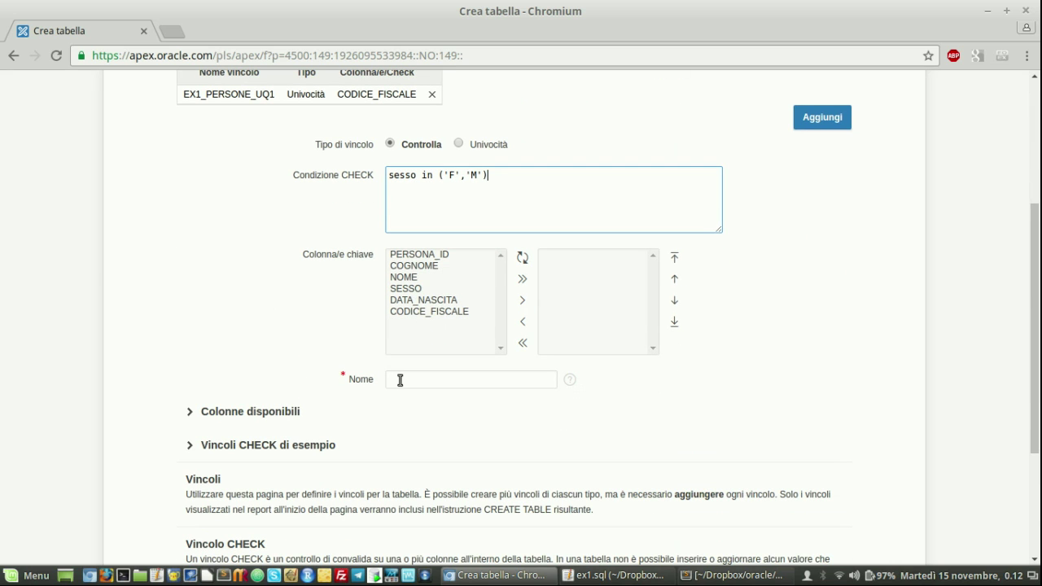
click(399, 380)
text(E)
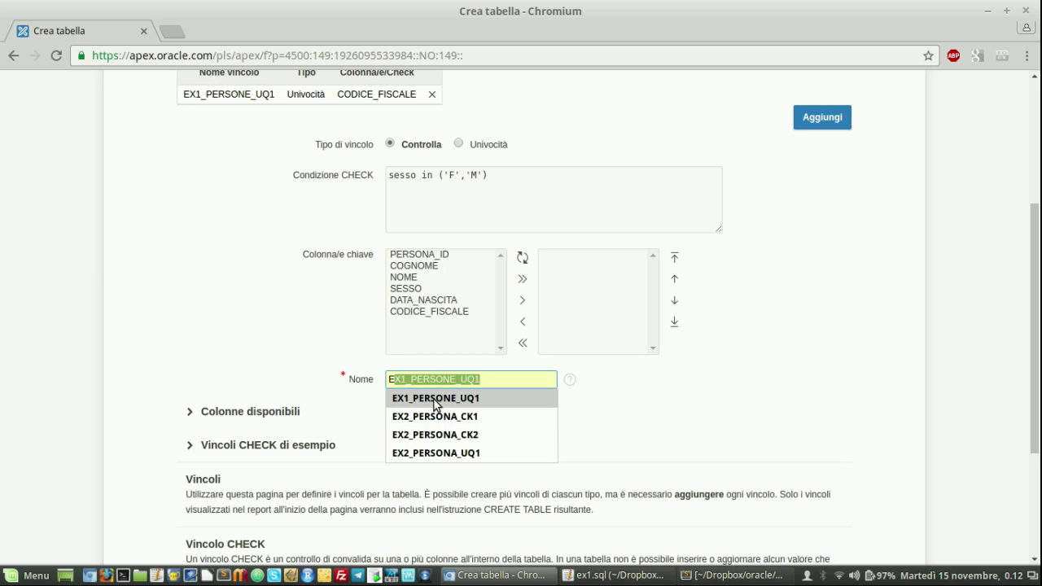
click(433, 398)
key(BackSpace)
text(2)
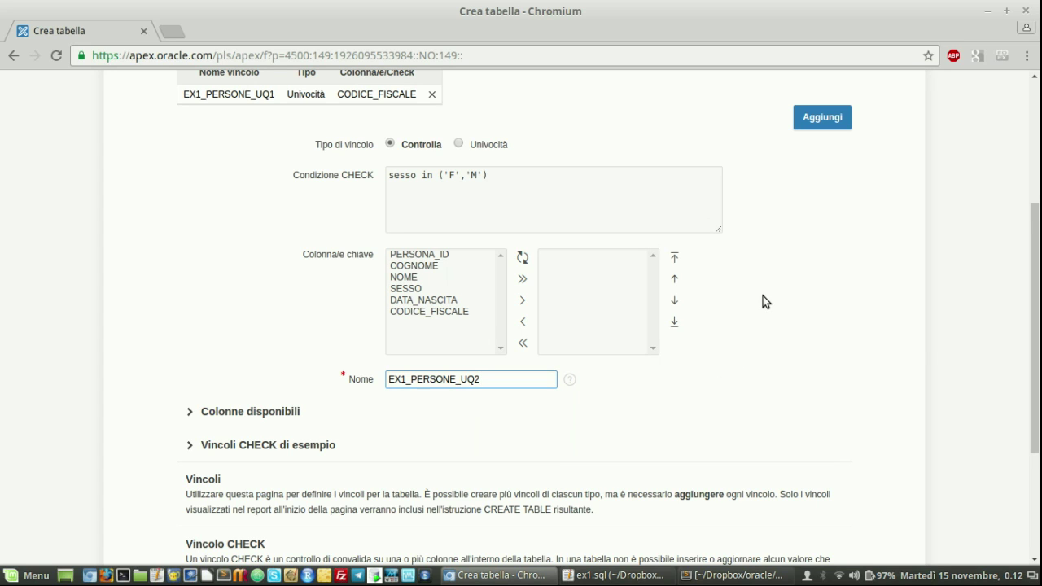
key(BackSpace)
key(BackSpace)
key(BackSpace)
text(CK1)
click(817, 118)
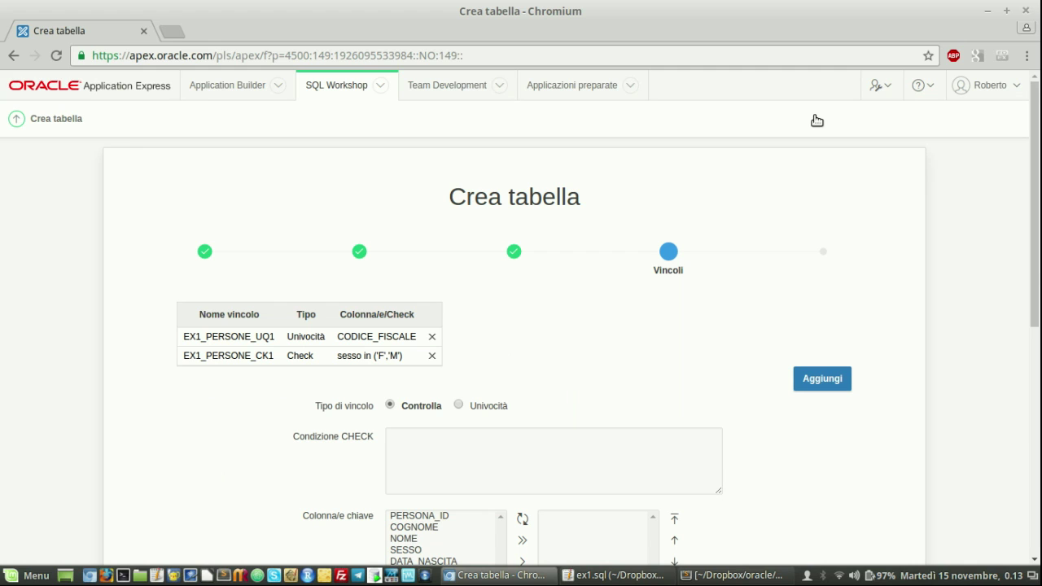
Add check constraint EX2_PERSONE_CK2 validating codice_fiscale with a pasted regexp_like pattern
scroll(771, 189, down, 2)
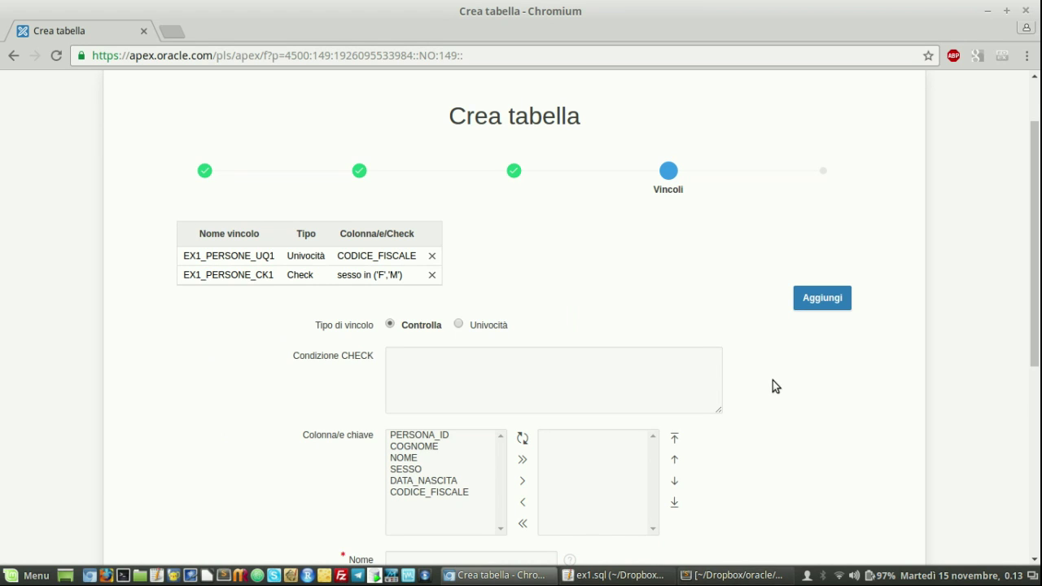
click(629, 369)
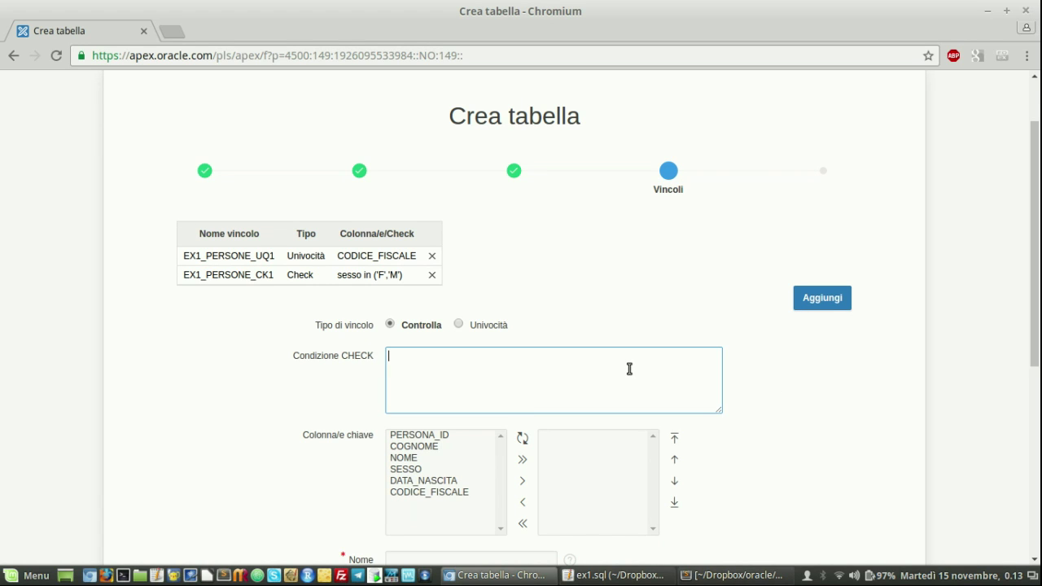
text(regexp_like(codice_fiscale,'^[A-Z]{6}[0-9]{2}[ABCDEHLMPRST]{1}[0-9]{2}([A-Z]{1}[0-9]{3})[A-Z]{1}$'))
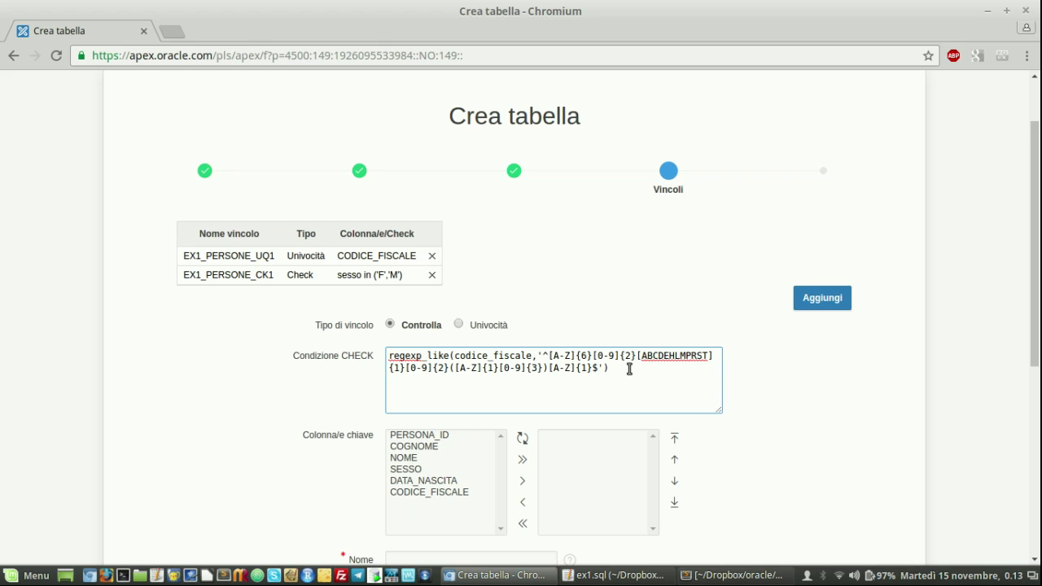
scroll(629, 368, down, 3)
click(448, 438)
text(EX)
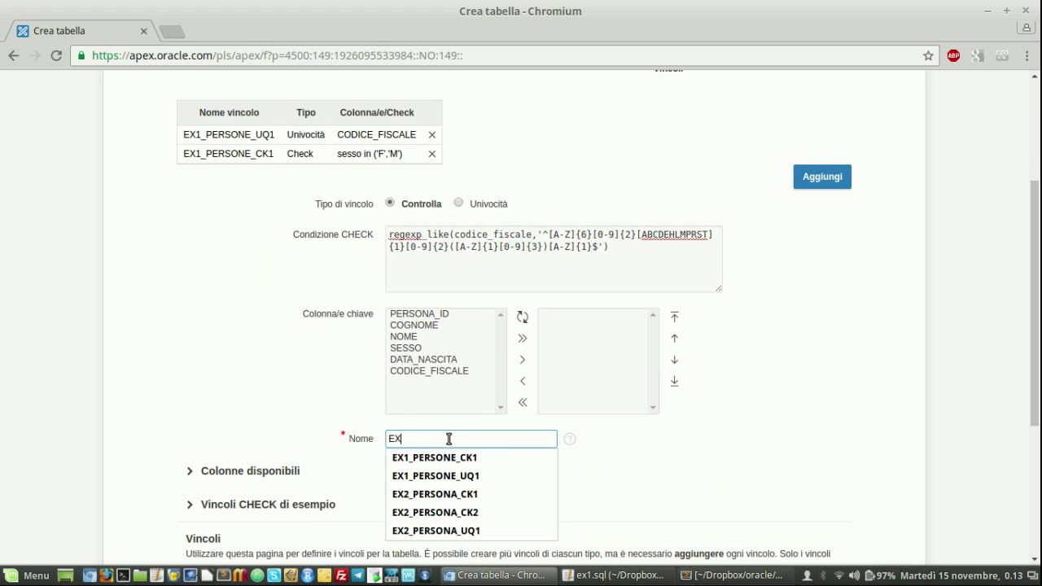
click(454, 512)
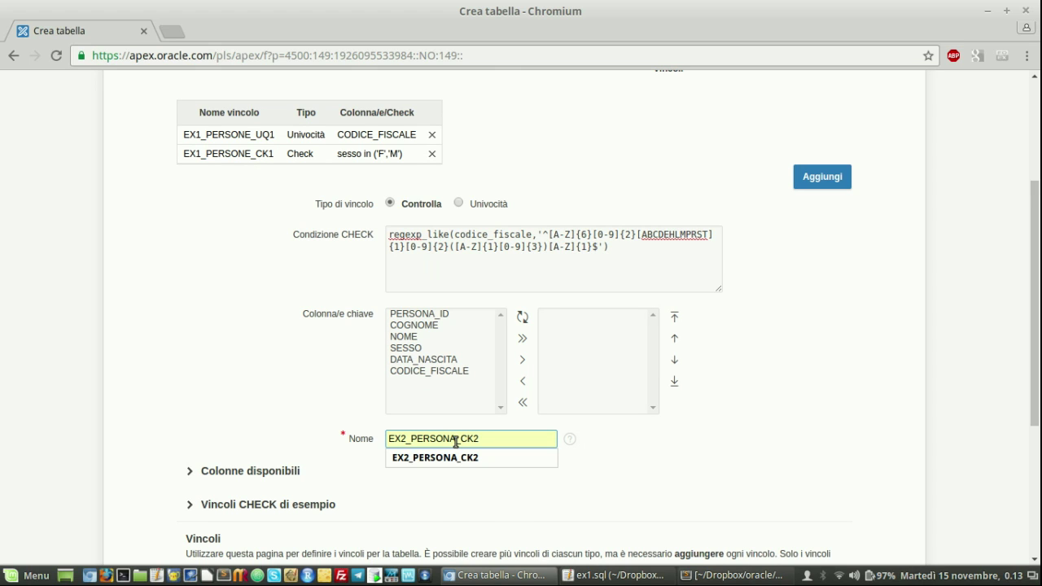
key(BackSpace)
text(E)
click(697, 475)
click(817, 186)
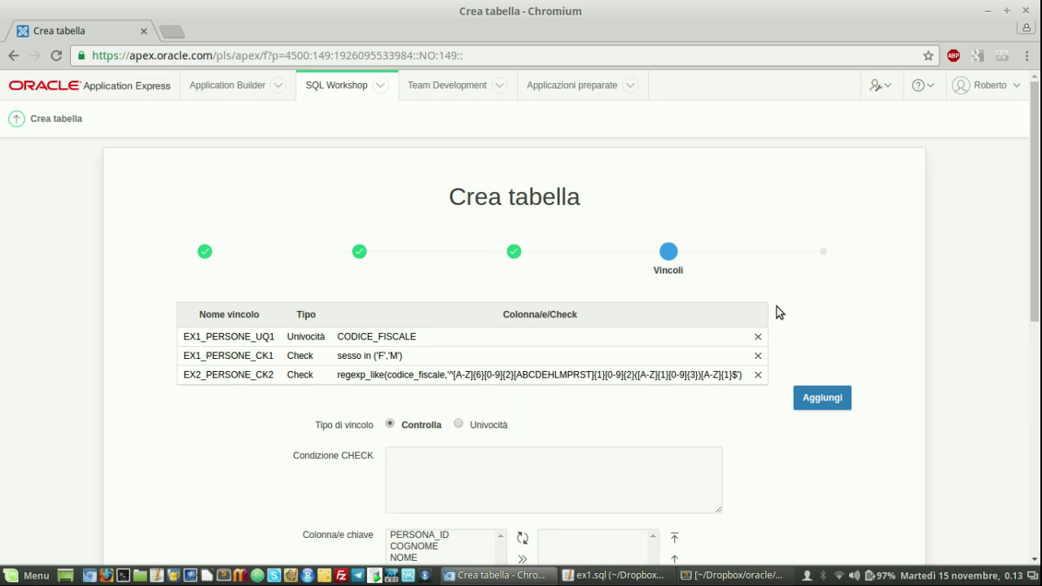
scroll(778, 312, down, 5)
scroll(778, 312, down, 2)
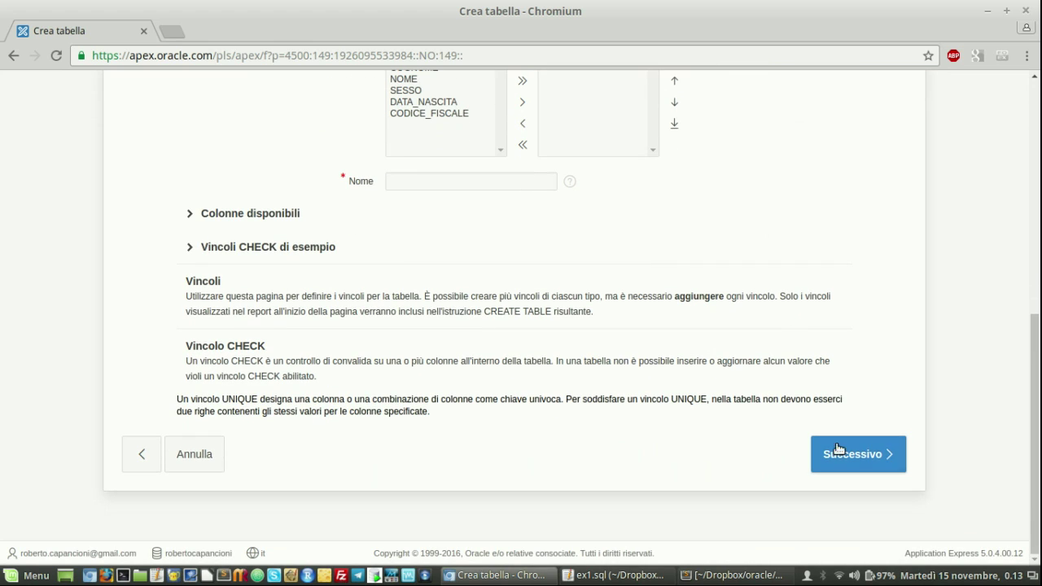
Review the generated CREATE TABLE script and create the EX1_PERSONE table
click(843, 458)
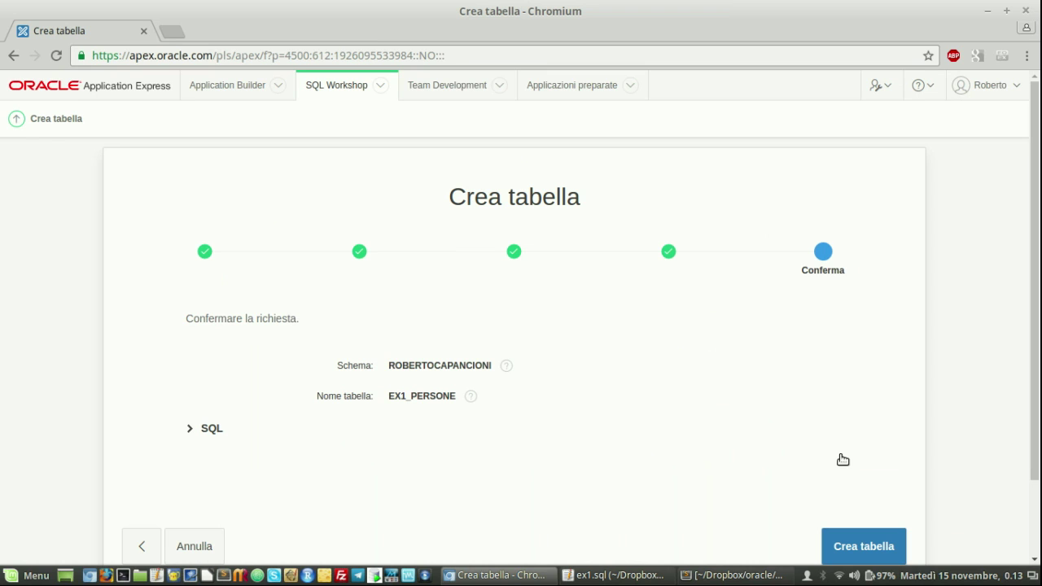
click(191, 433)
scroll(128, 374, down, 3)
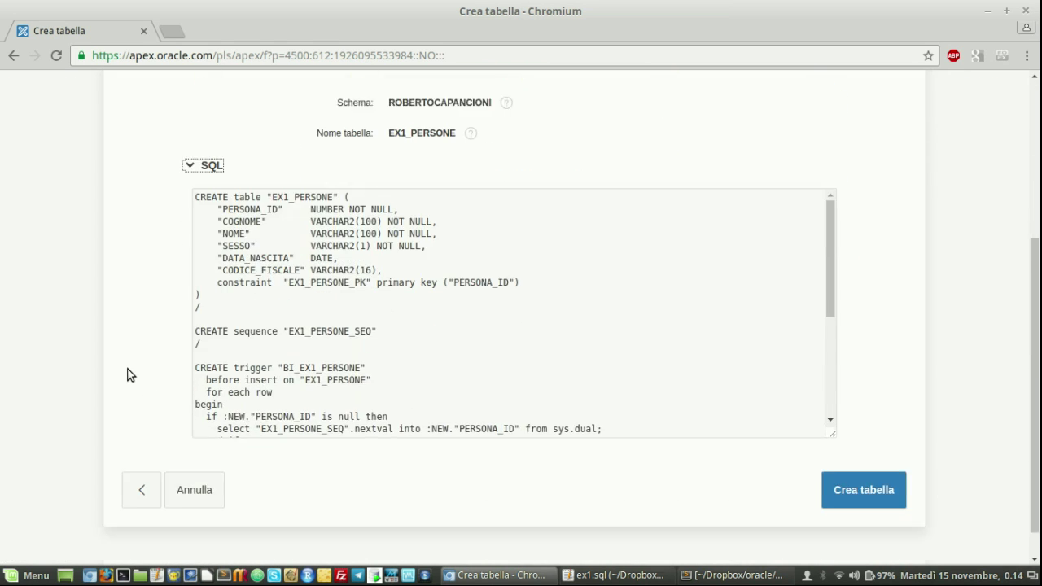
scroll(129, 375, down, 1)
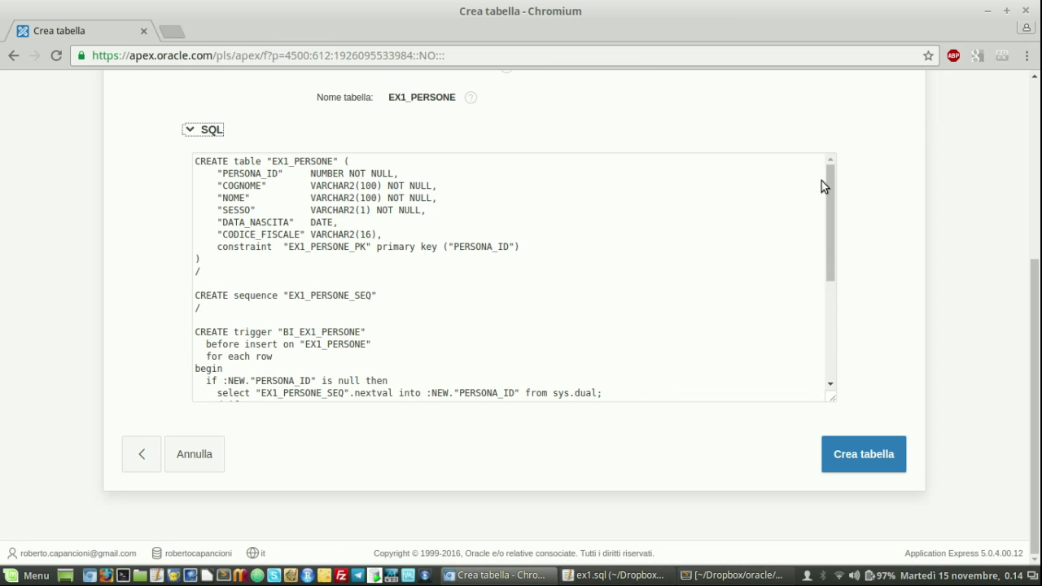
drag(830, 180, 828, 300)
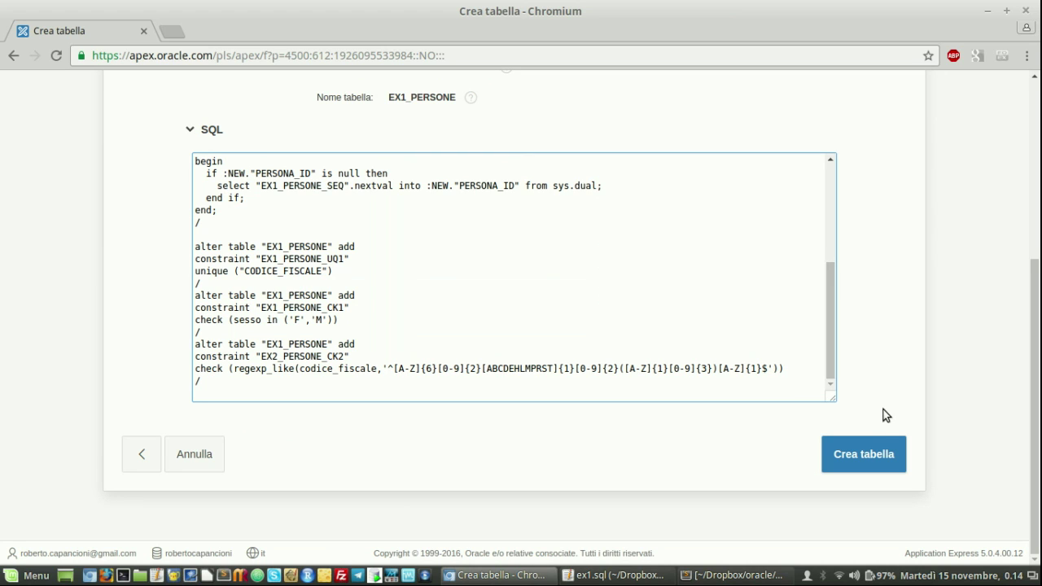
click(867, 454)
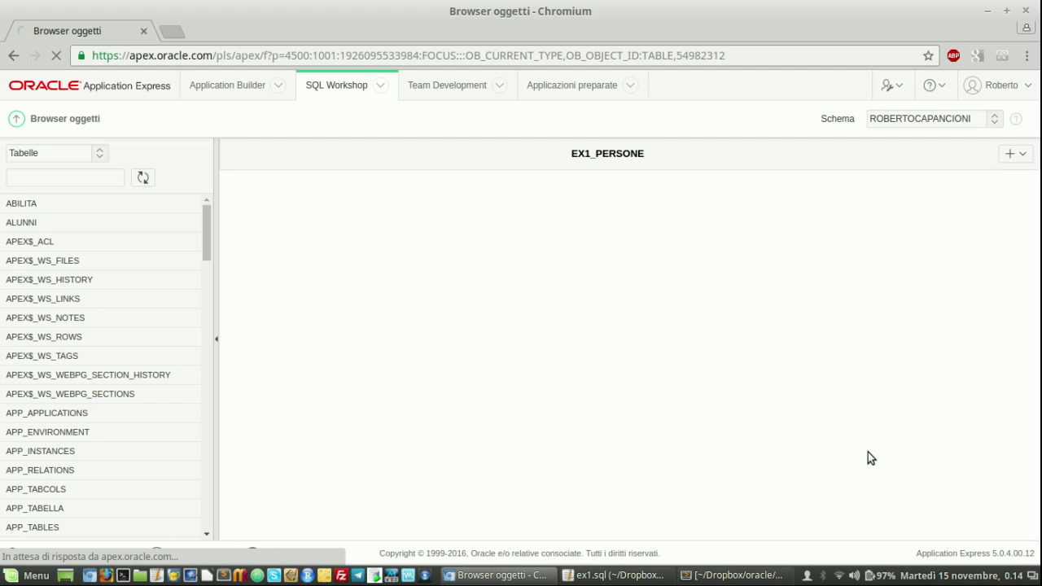
Filter to EX1_PERSONE, check its two indexes and empty data, then request Insert Row
click(66, 177)
text(ex1)
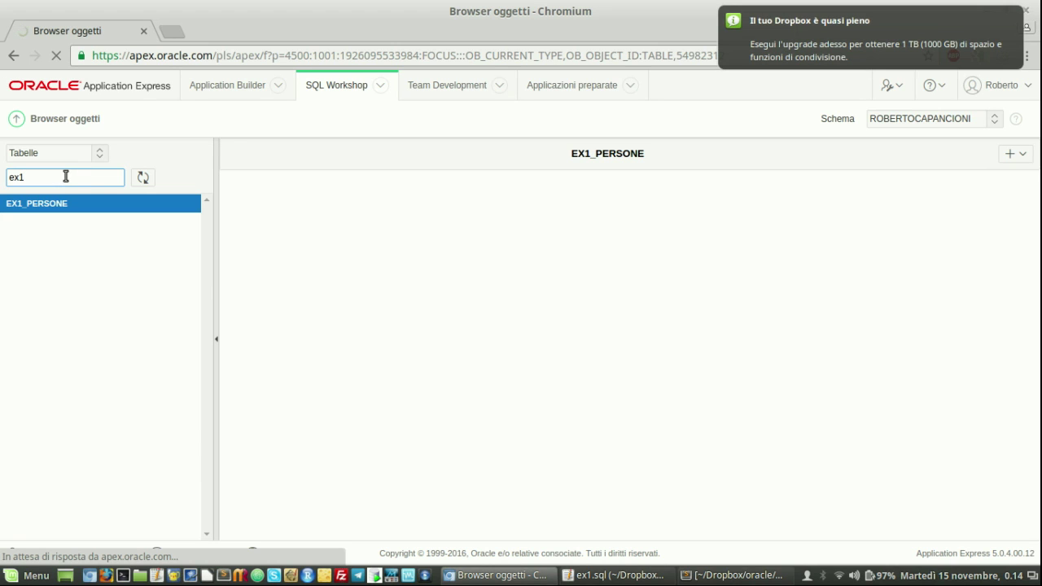
click(51, 205)
click(50, 205)
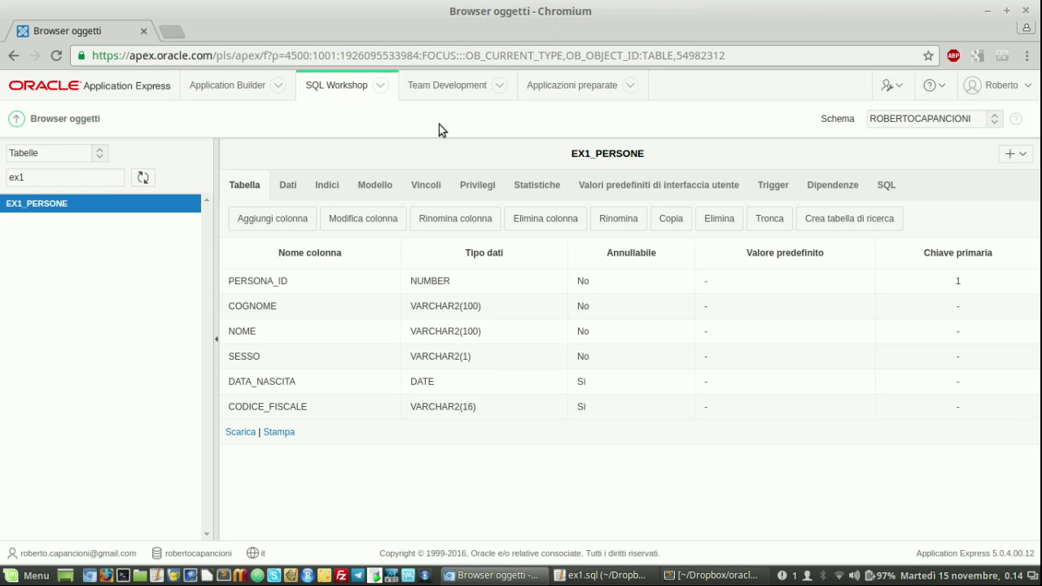
click(328, 186)
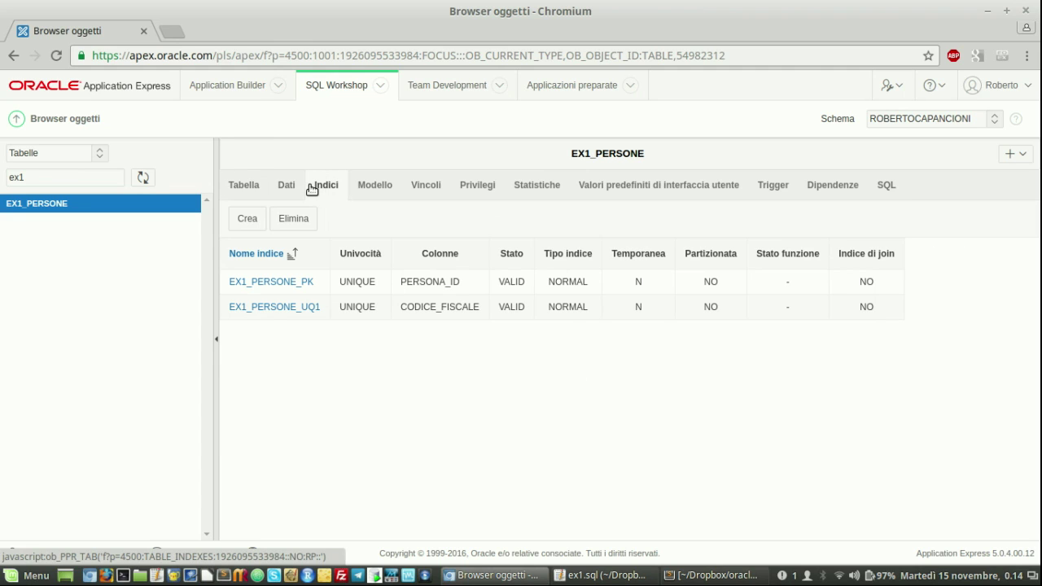
click(286, 187)
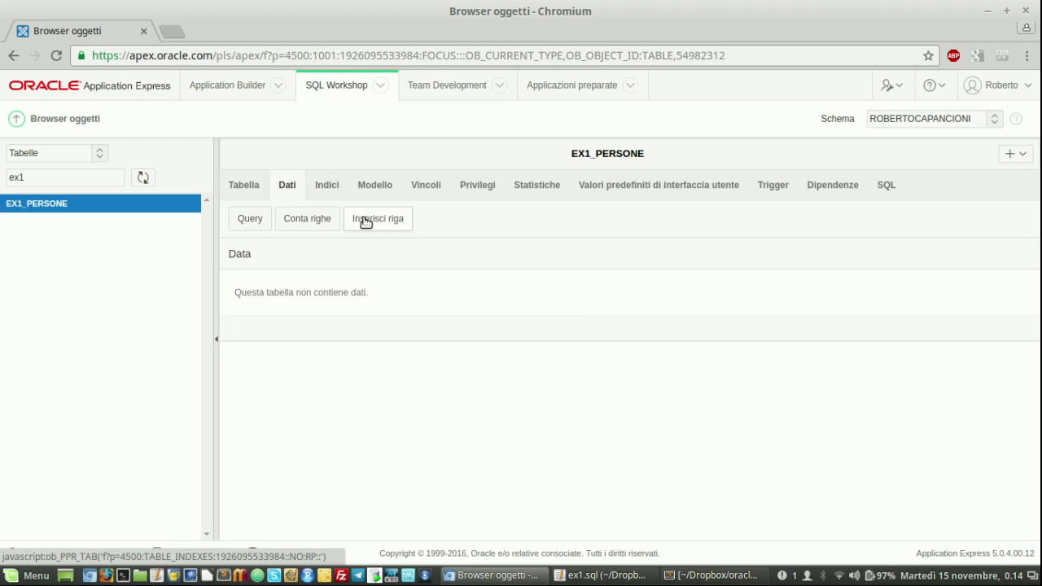
click(383, 221)
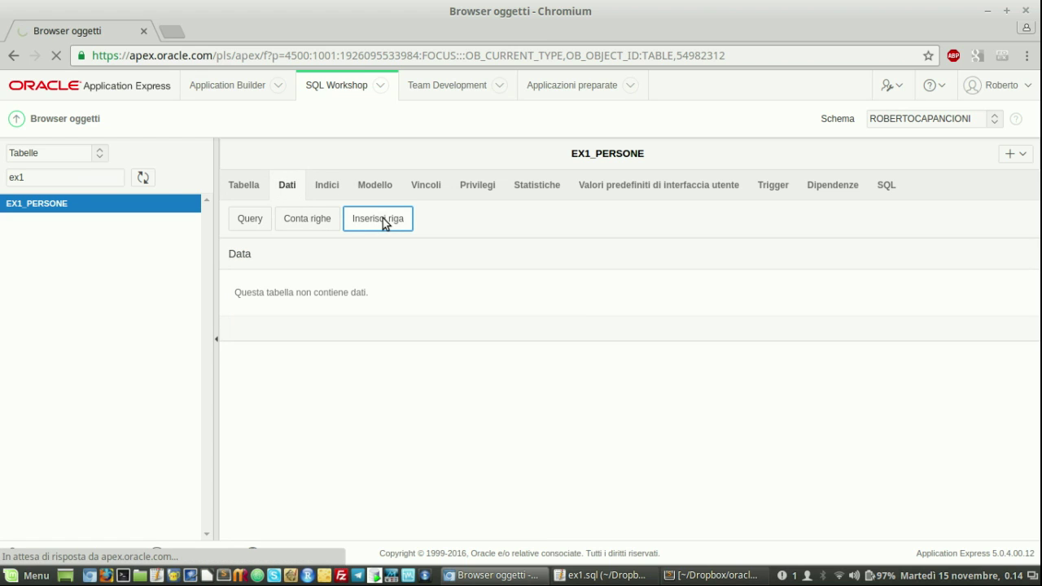
Insert a row with the person's surname, first name, sex M, birth date and fiscal code
click(367, 281)
key(Tab)
key(Tab)
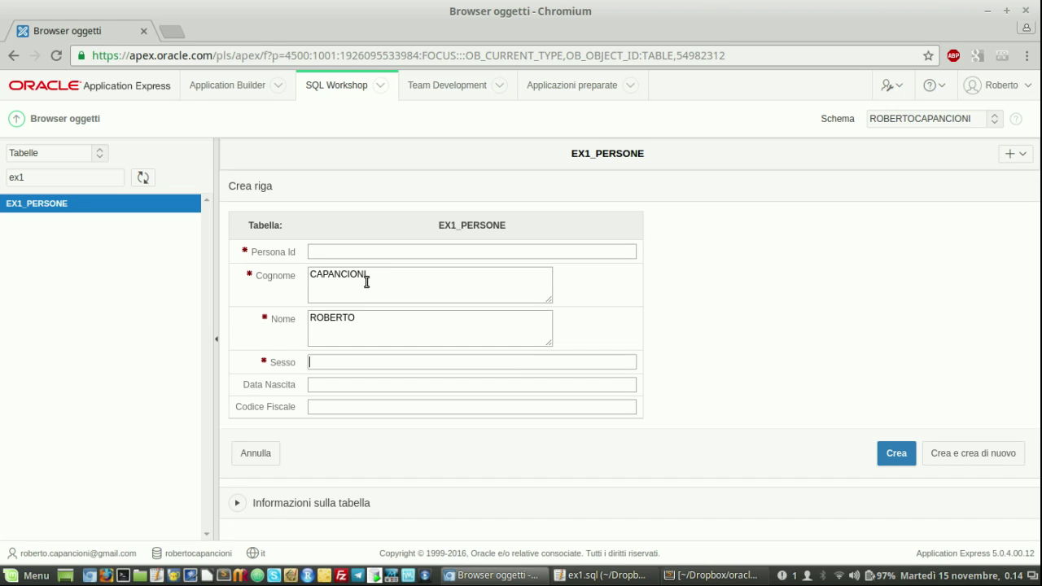
text(M)
key(Tab)
text(27/02/1973)
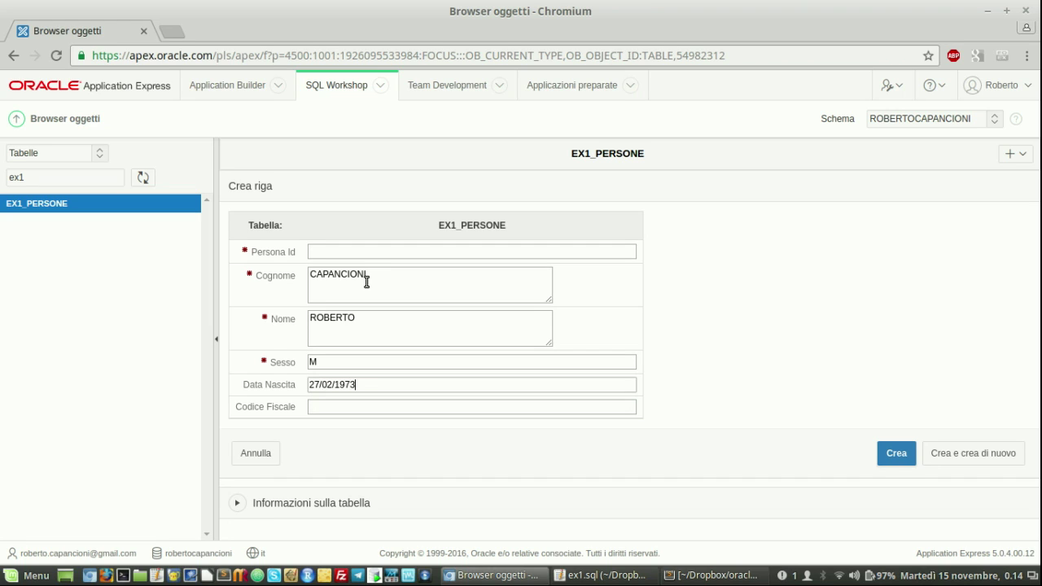
key(Tab)
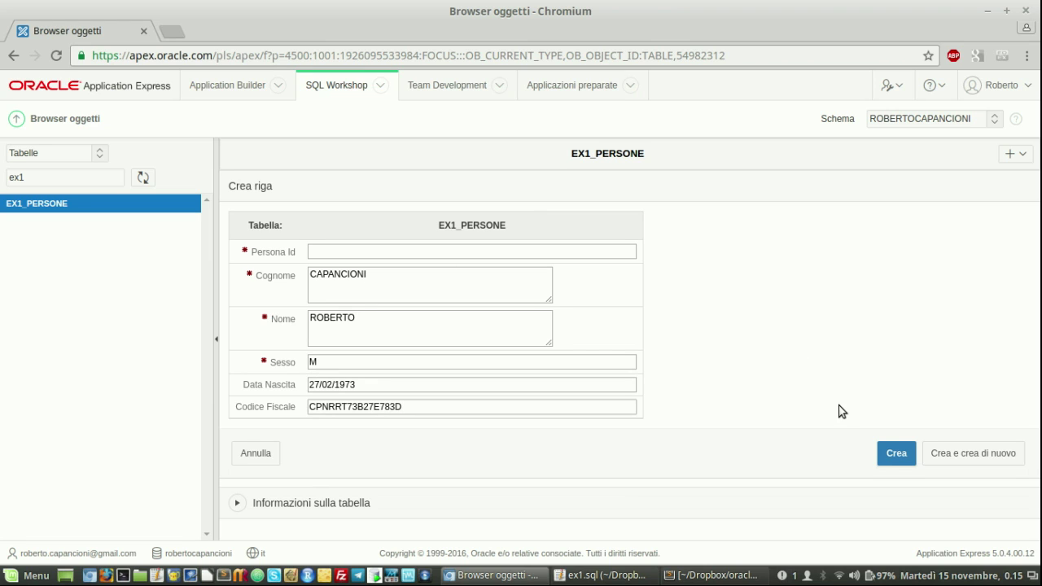
click(898, 455)
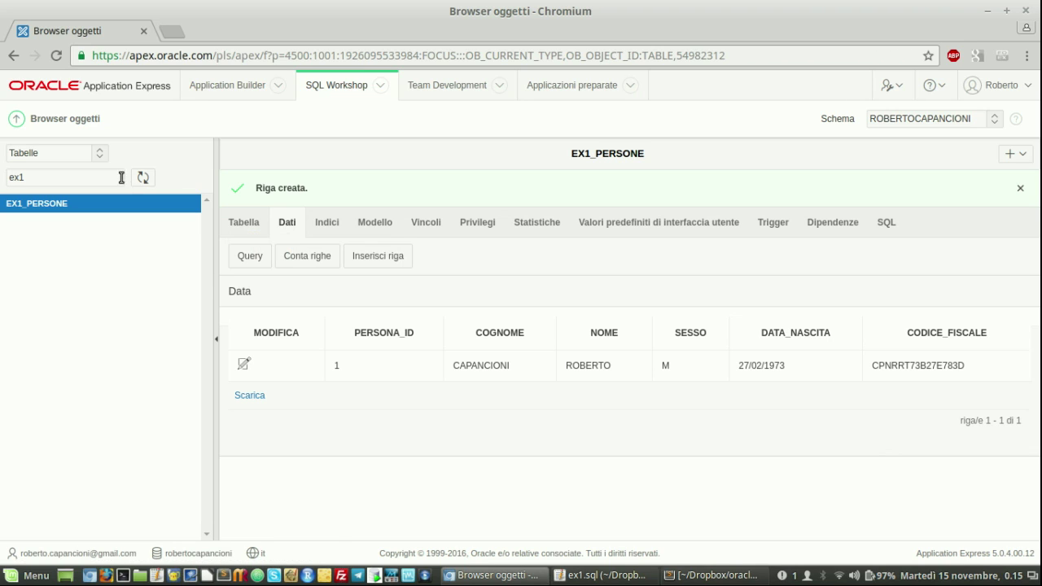
Find EX1_PERSONE_SEQ under Sequenze by filtering 'ex1' and view its creation SQL
click(99, 156)
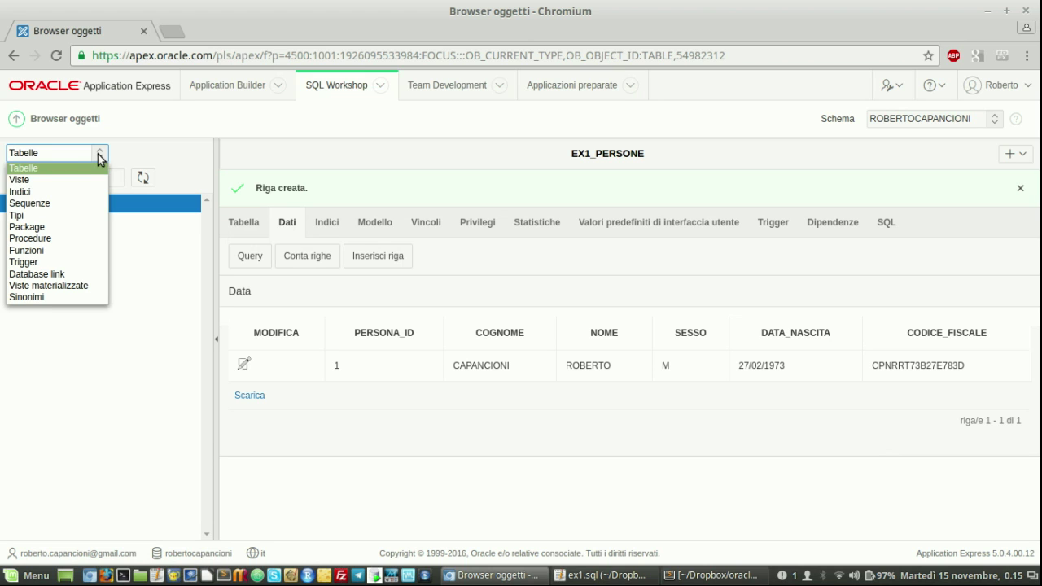
click(59, 210)
click(47, 178)
text(ex1)
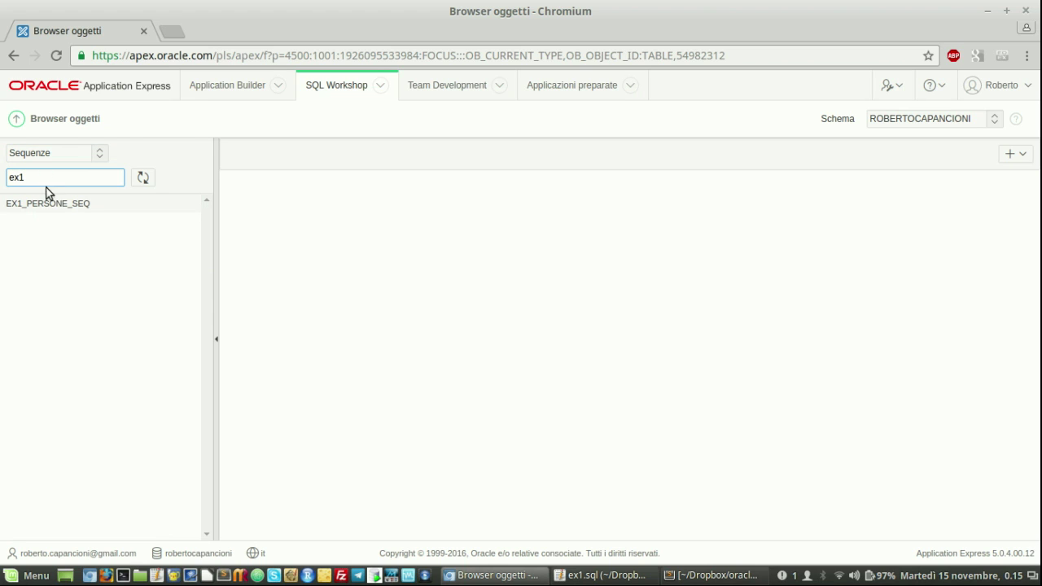
click(48, 203)
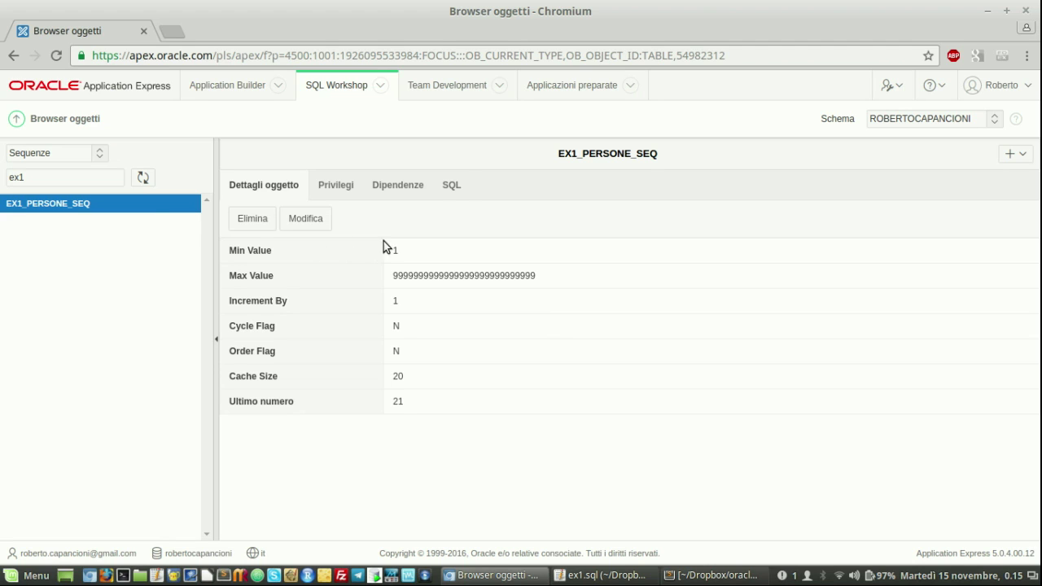
click(453, 186)
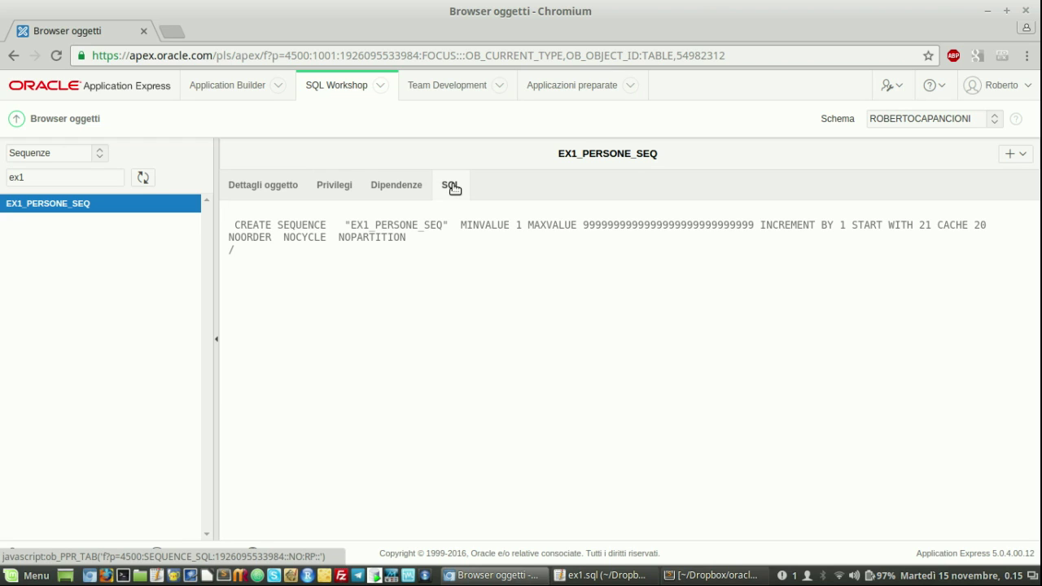
Reopen the EX1_PERSONE table under Tabelle, filtered by 'ex1', to show its six columns
click(100, 156)
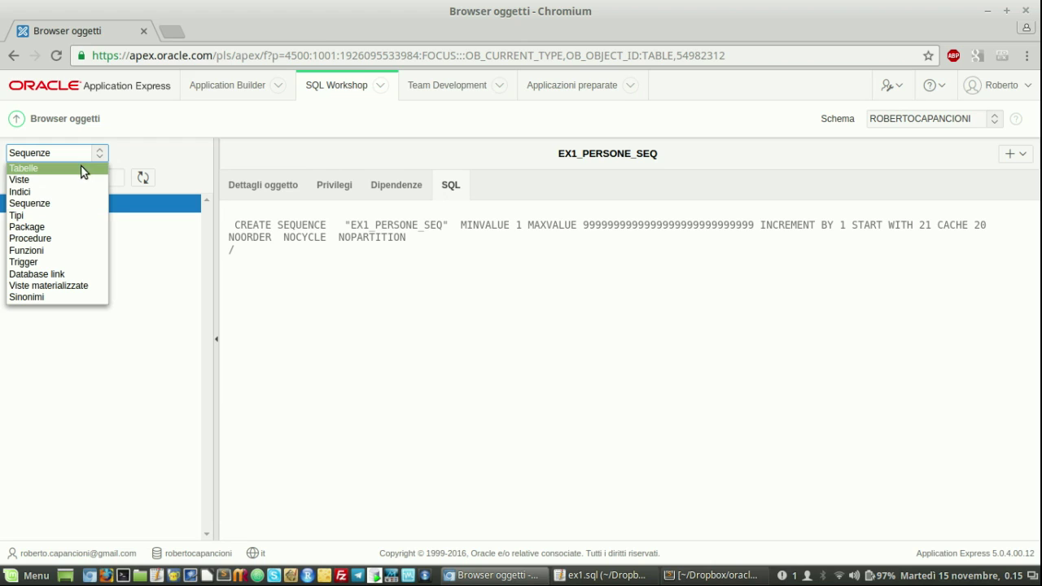
click(79, 168)
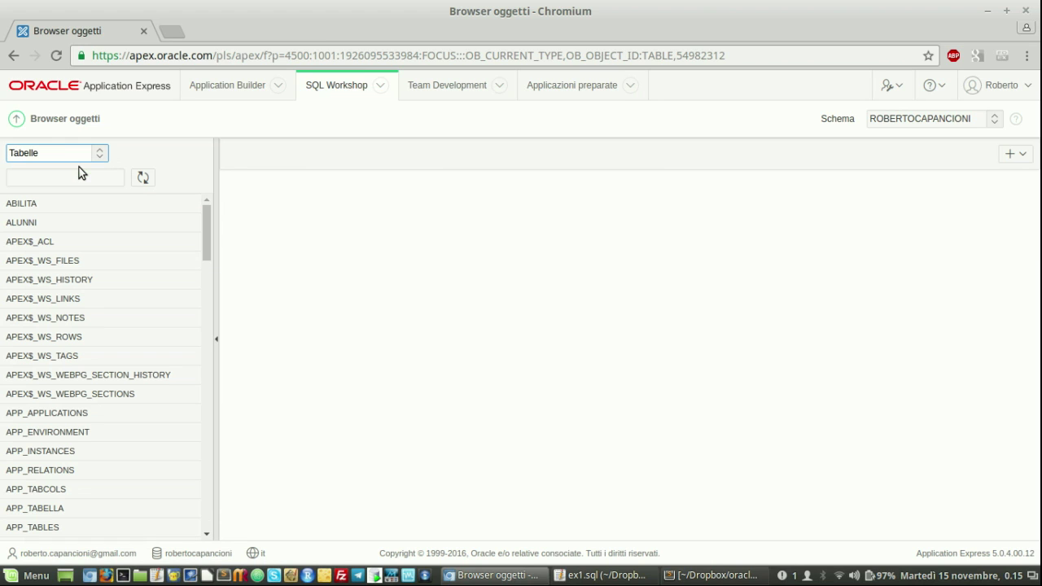
click(59, 182)
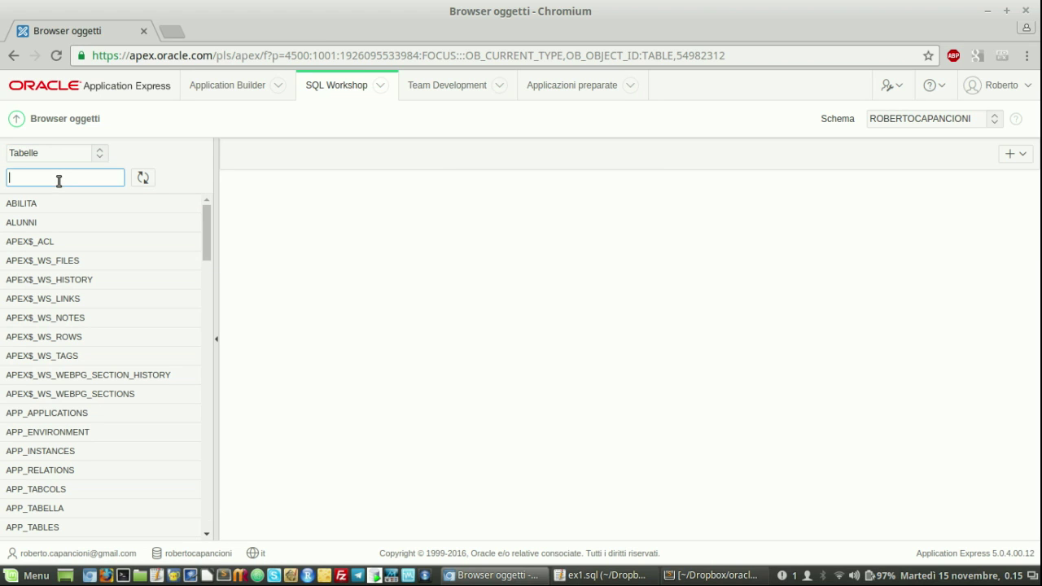
text(ex1)
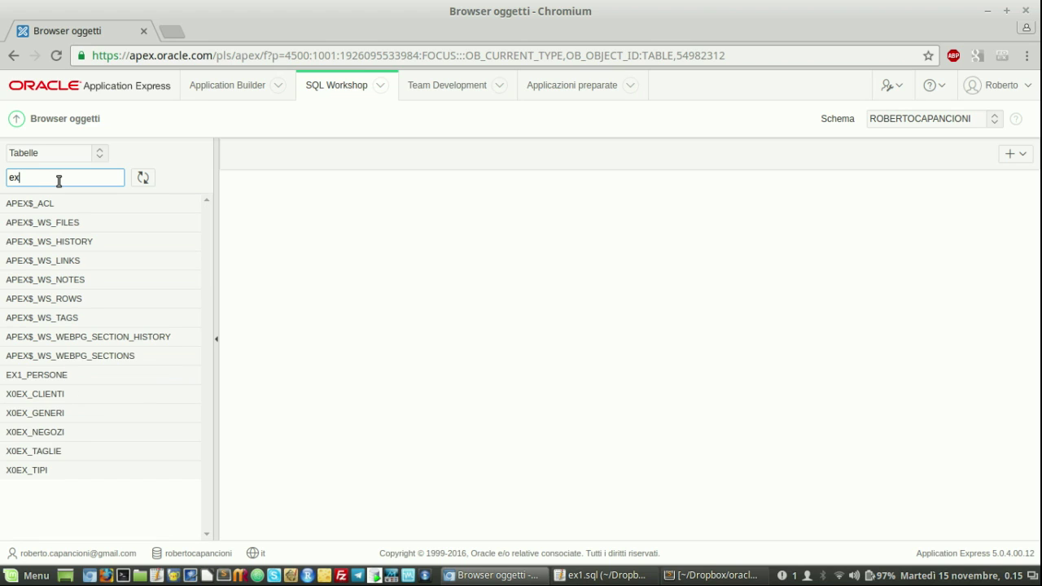
click(49, 208)
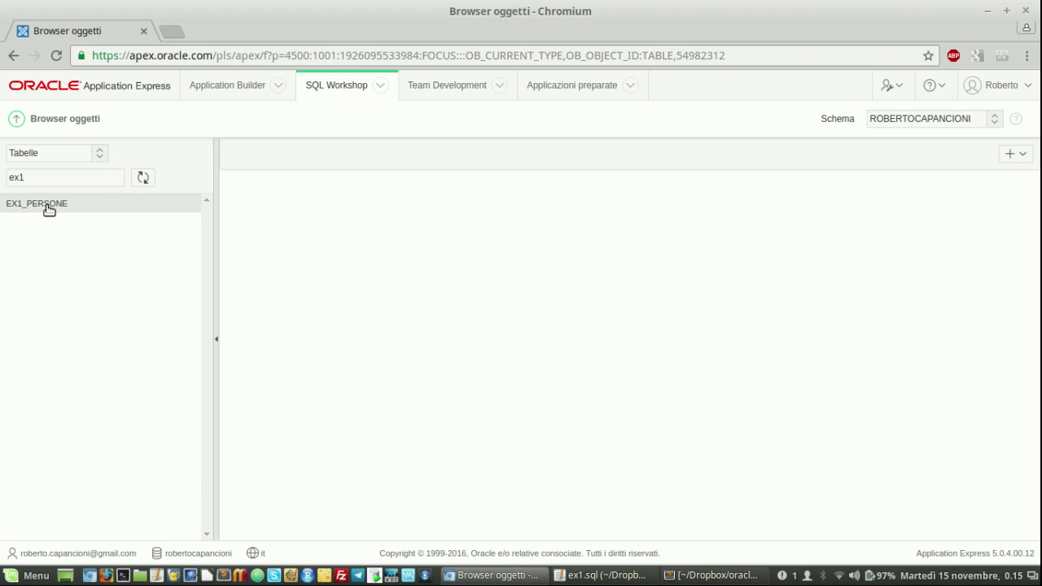
click(49, 209)
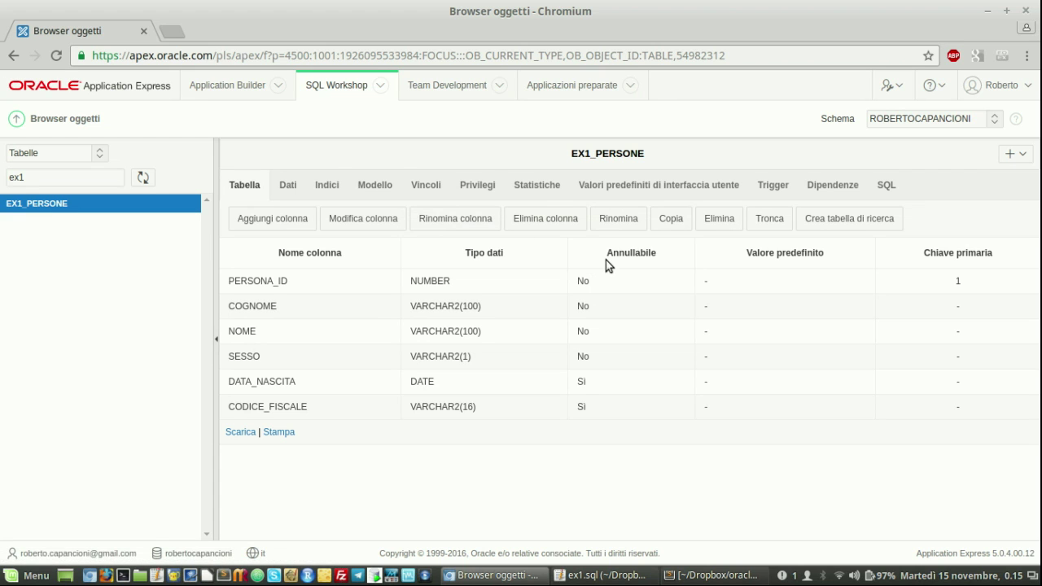
Drop EX1_PERSONE with cascade constraints after reviewing the generated drop SQL
click(722, 222)
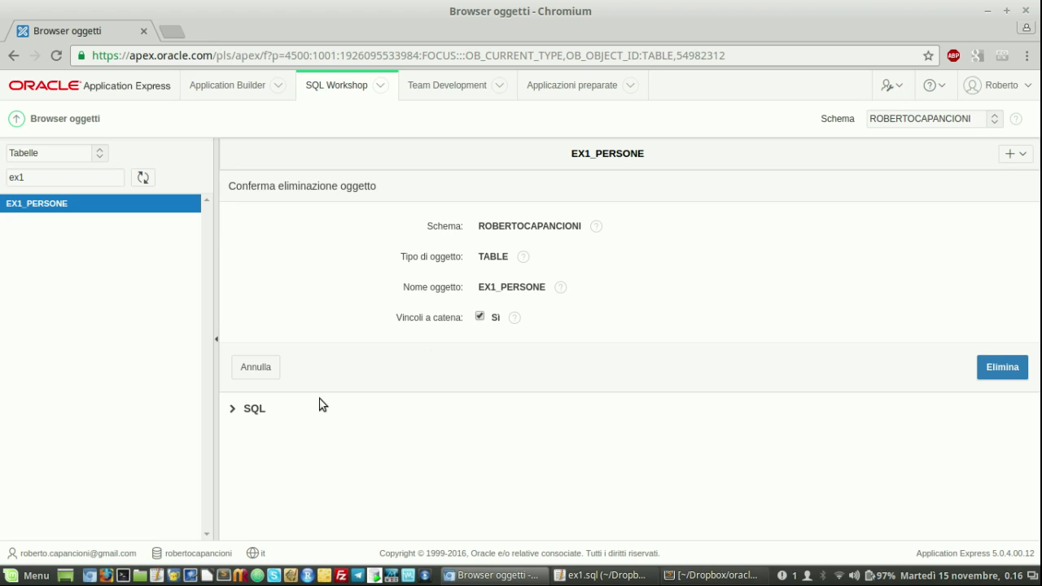
click(234, 411)
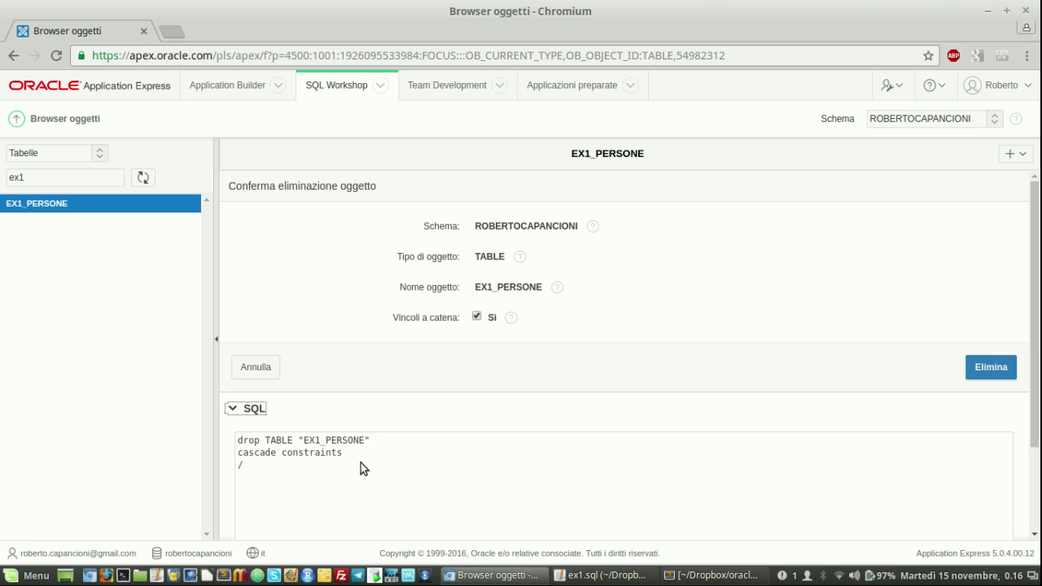
click(988, 367)
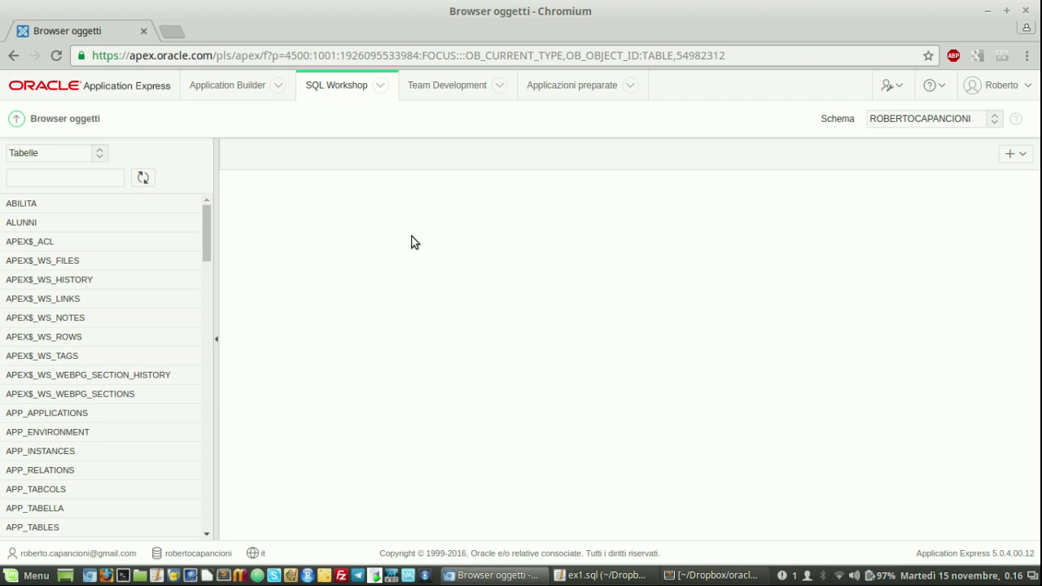
Open the EX1_PERSONE_SEQ sequence from the Sequenze list filtered by 'ex'
click(101, 157)
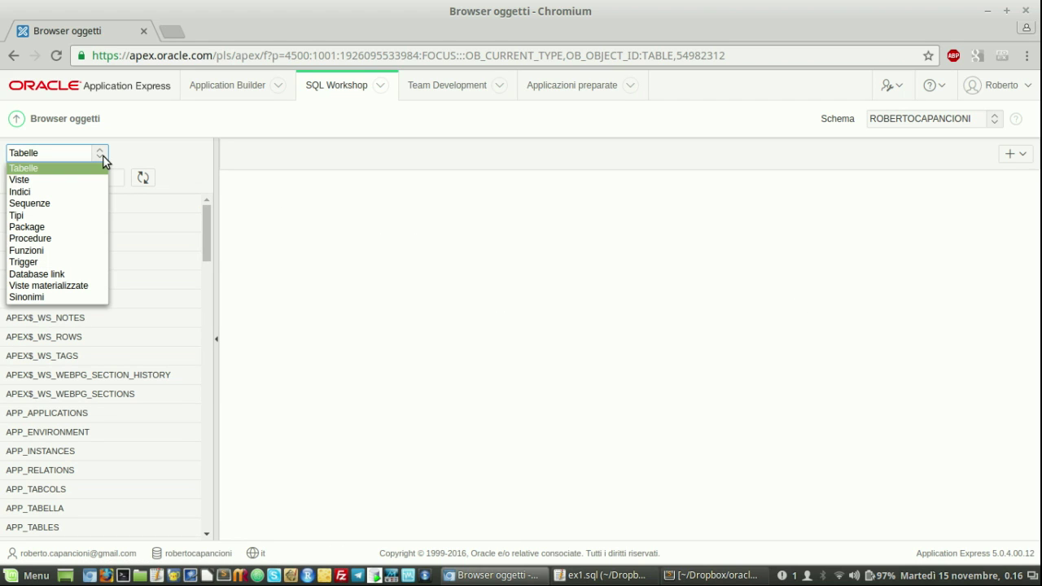
click(84, 206)
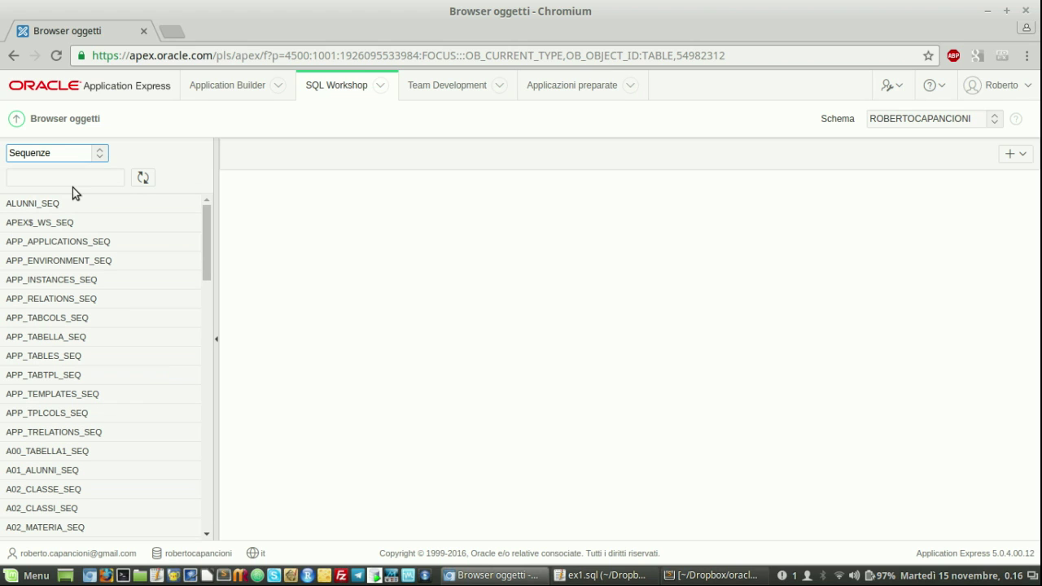
click(74, 178)
text(ex)
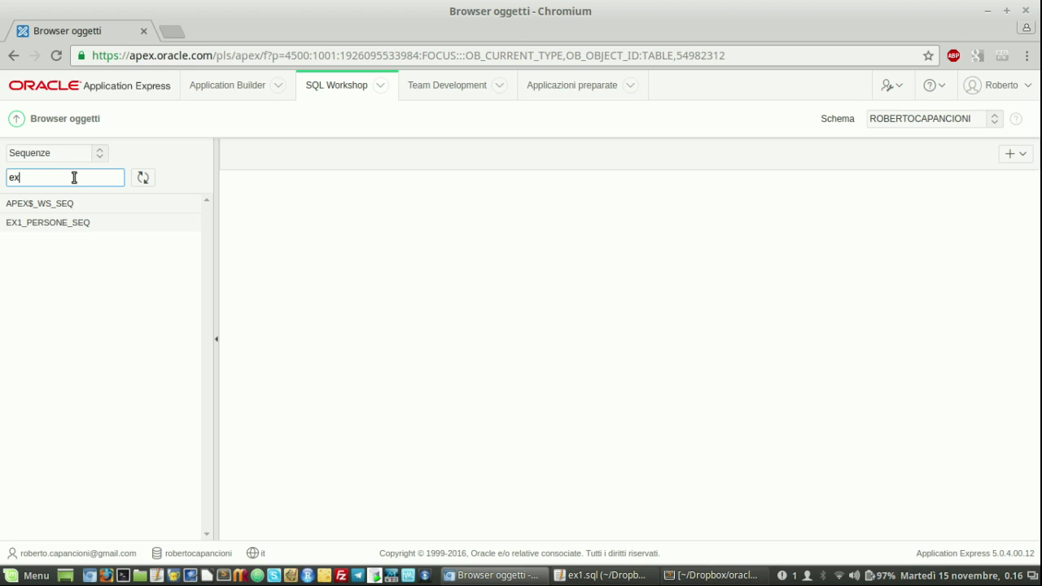
click(59, 224)
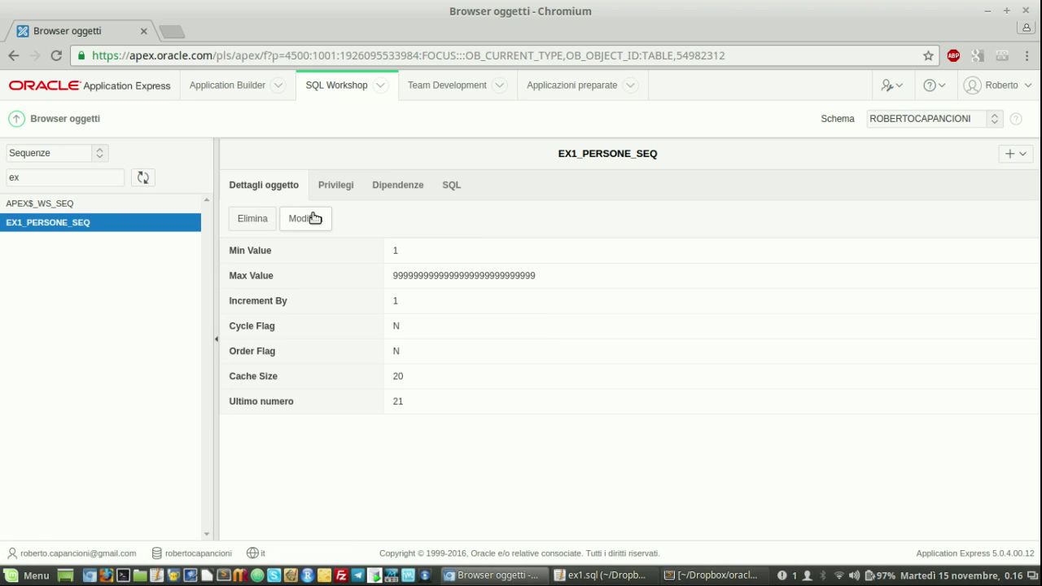
Drop EX1_PERSONE_SEQ with Vincoli a catena enabled, then log out with Scollega
click(252, 220)
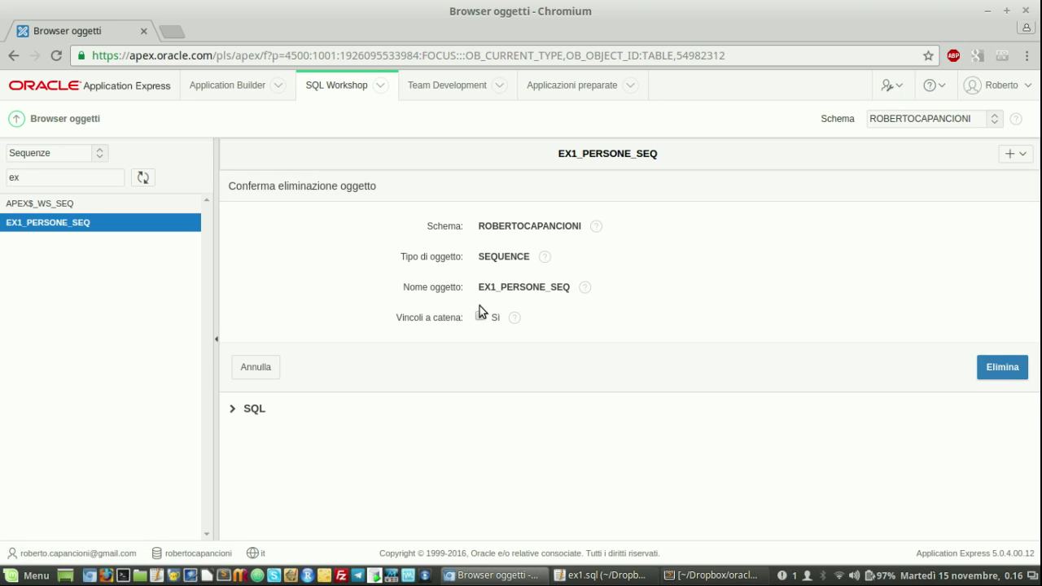
click(479, 317)
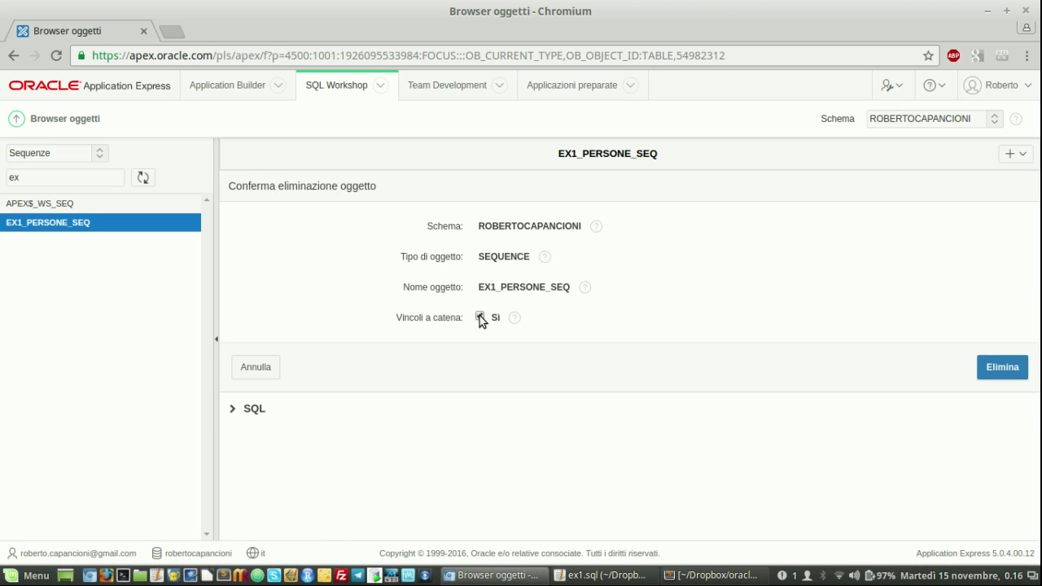
click(233, 410)
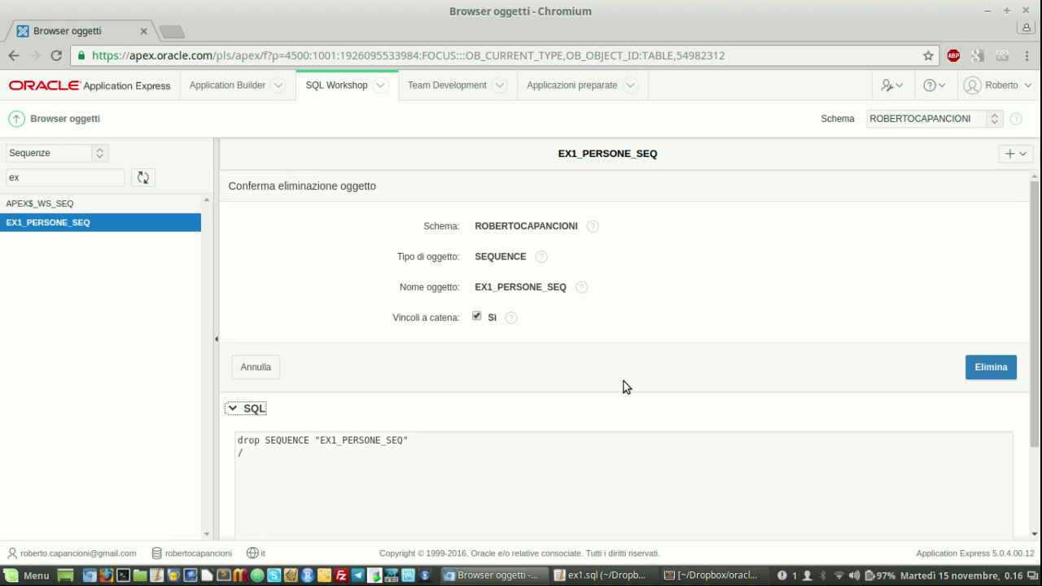
click(989, 368)
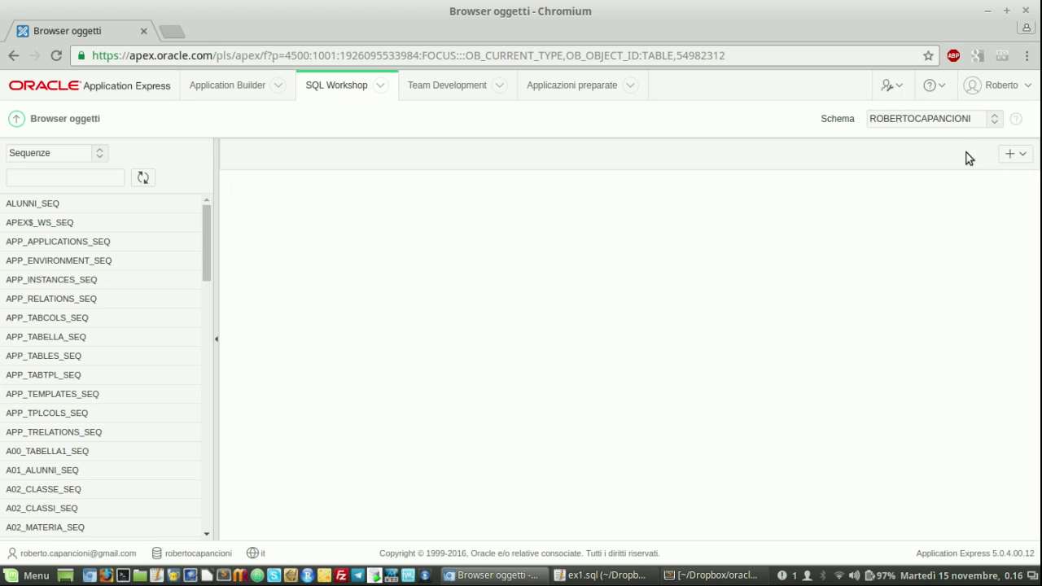
click(1024, 88)
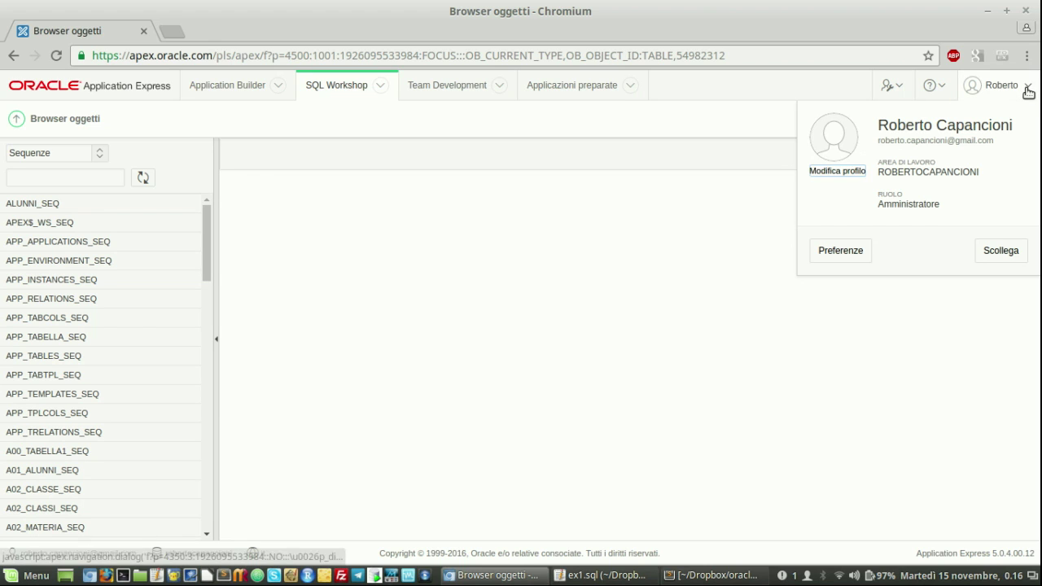
click(1004, 252)
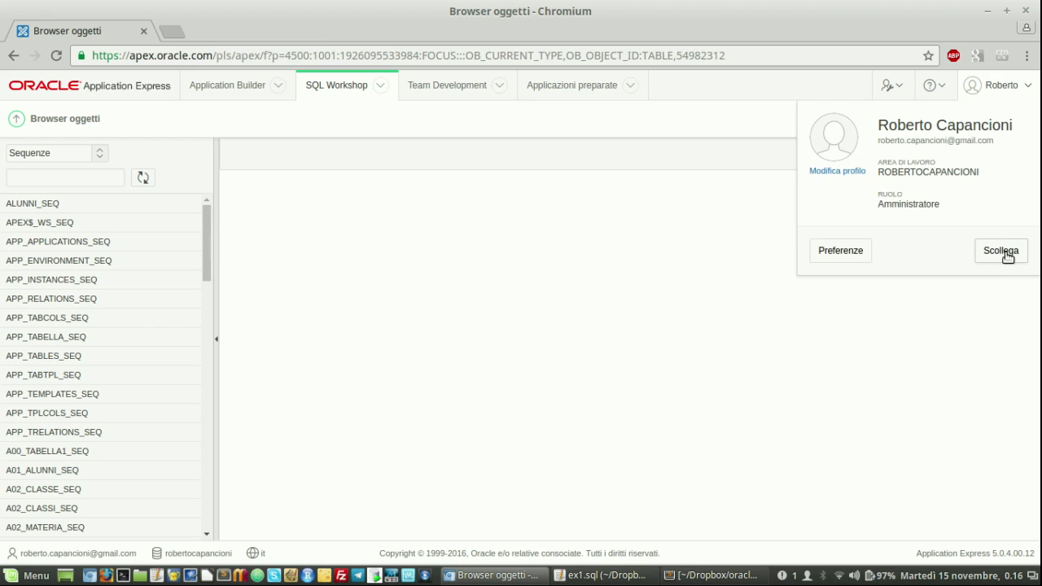